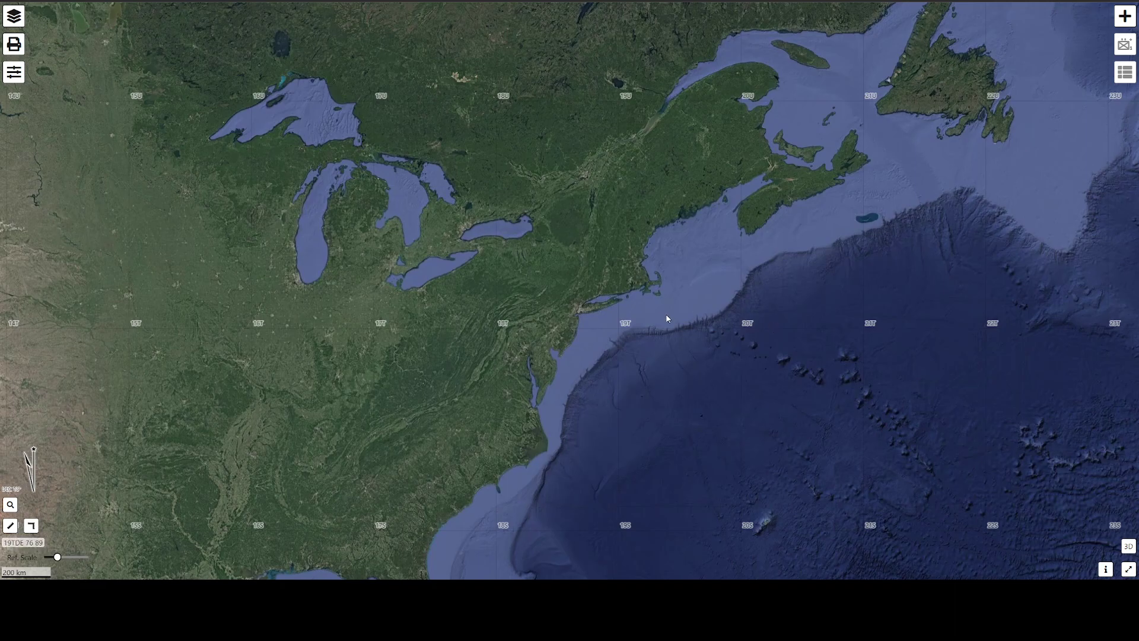
Confirm the Satellite map type, keep MGRS as the coordinate grid, and show the local MilX layers
{"action": "left_click_drag", "start_coordinate": [810, 380], "coordinate": [754, 363]}
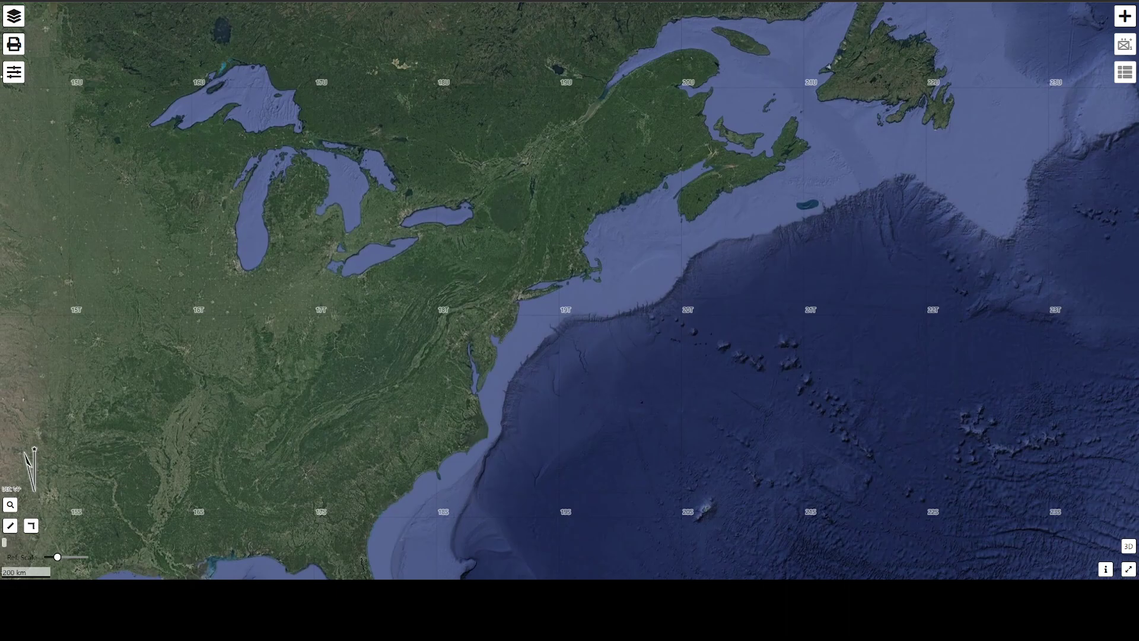
{"action": "left_click", "coordinate": [13, 73]}
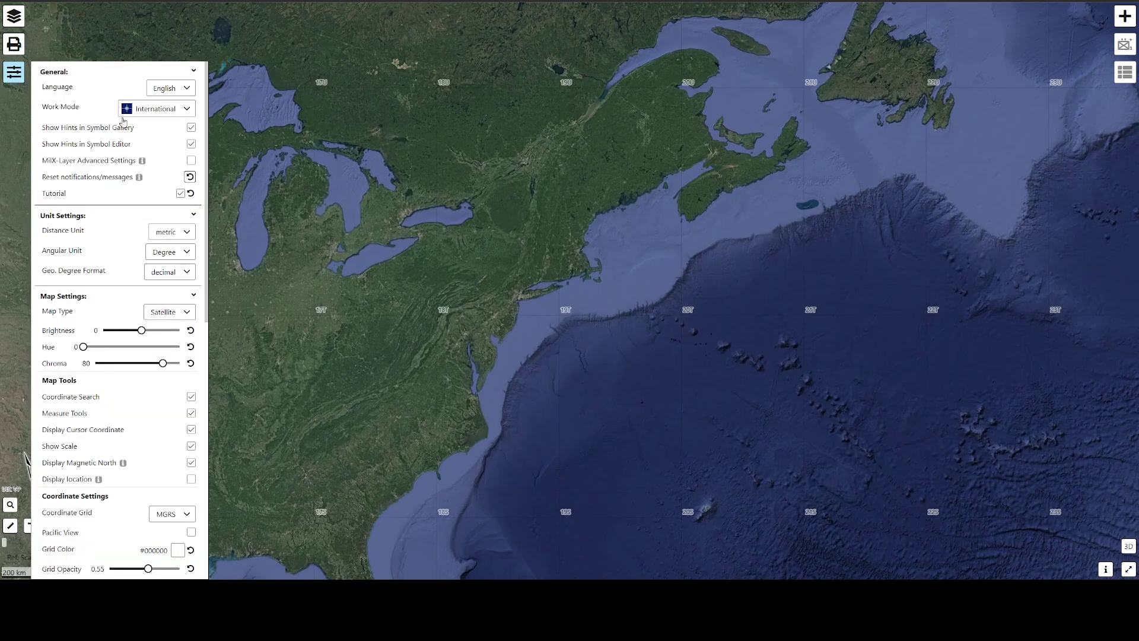
{"action": "left_click", "coordinate": [178, 315]}
{"action": "scroll", "coordinate": [186, 332], "scroll_direction": "down", "scroll_amount": 2}
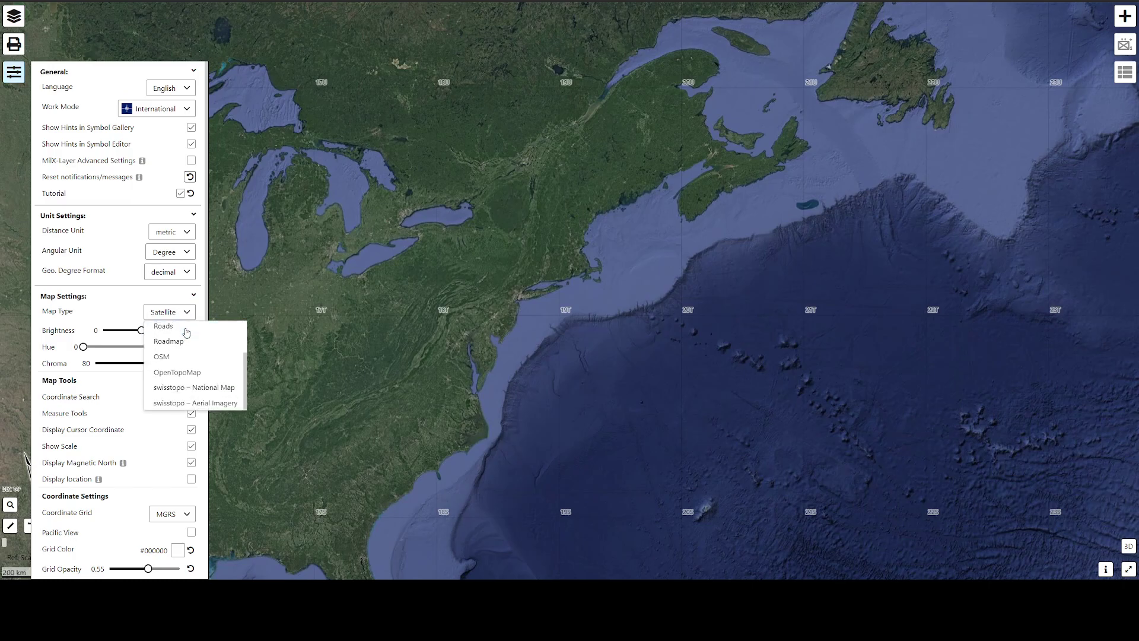
{"action": "scroll", "coordinate": [205, 464], "scroll_direction": "down", "scroll_amount": 3}
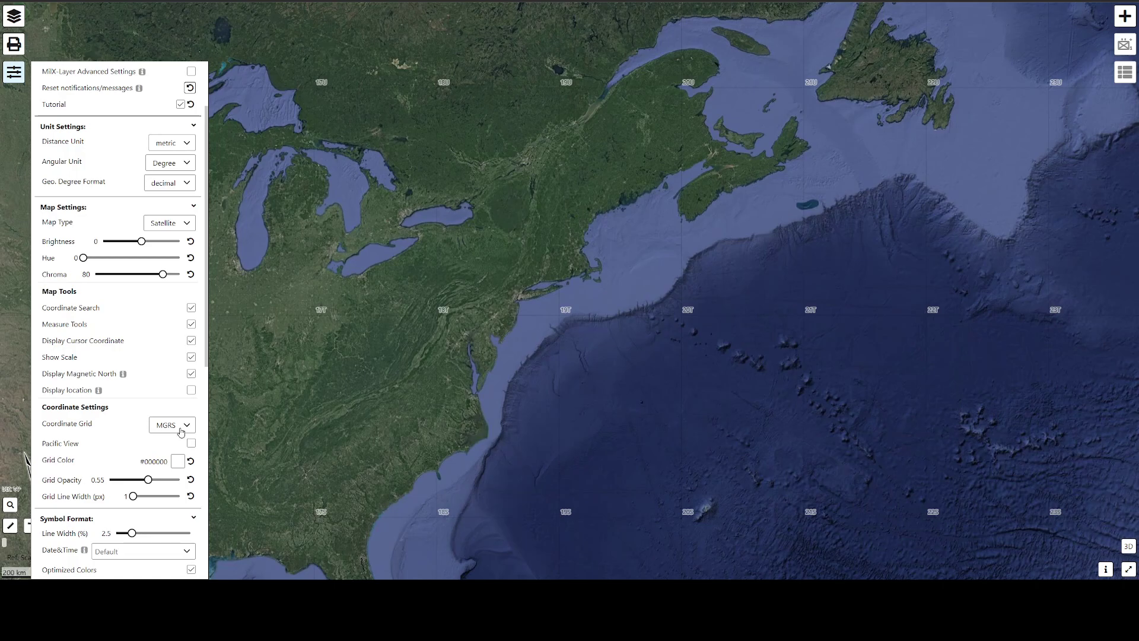
{"action": "left_click", "coordinate": [161, 427]}
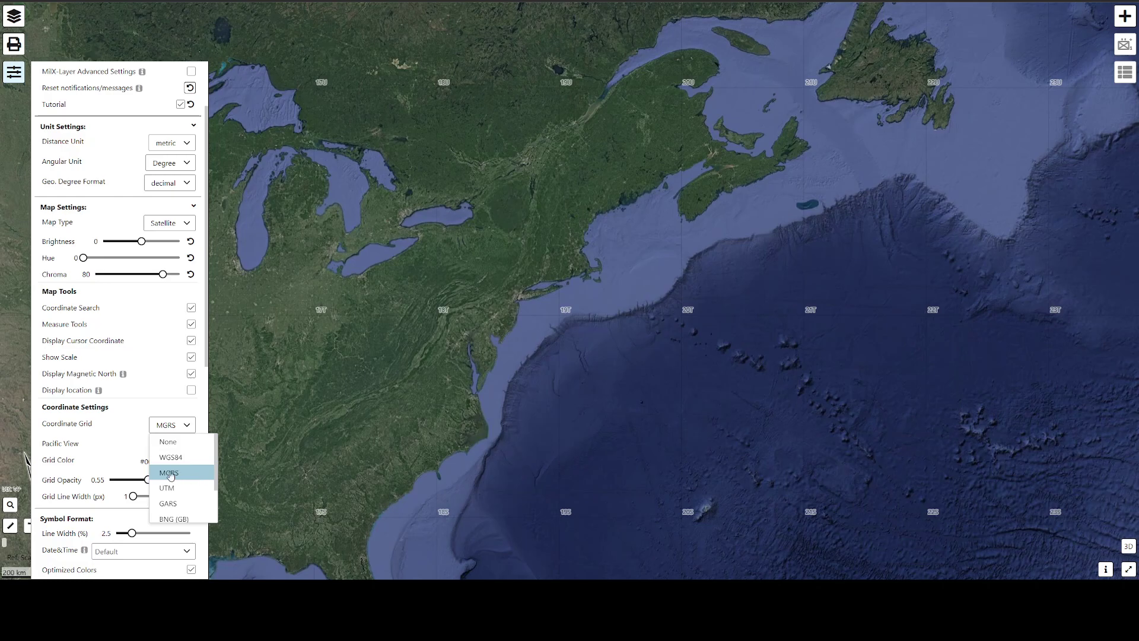
{"action": "left_click", "coordinate": [176, 428]}
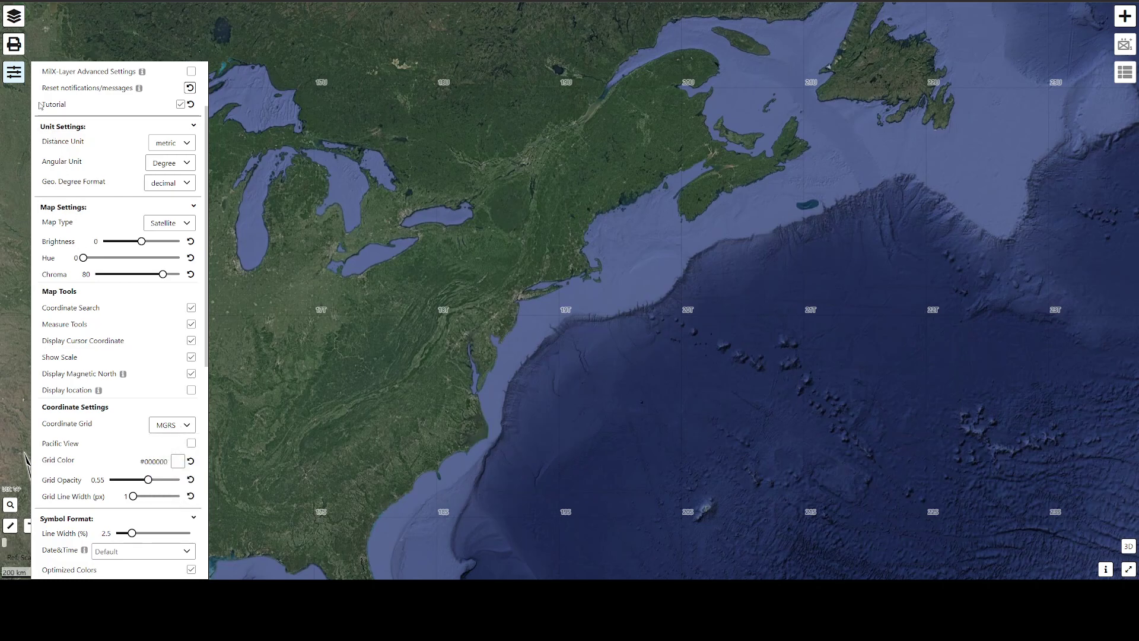
{"action": "left_click", "coordinate": [12, 18]}
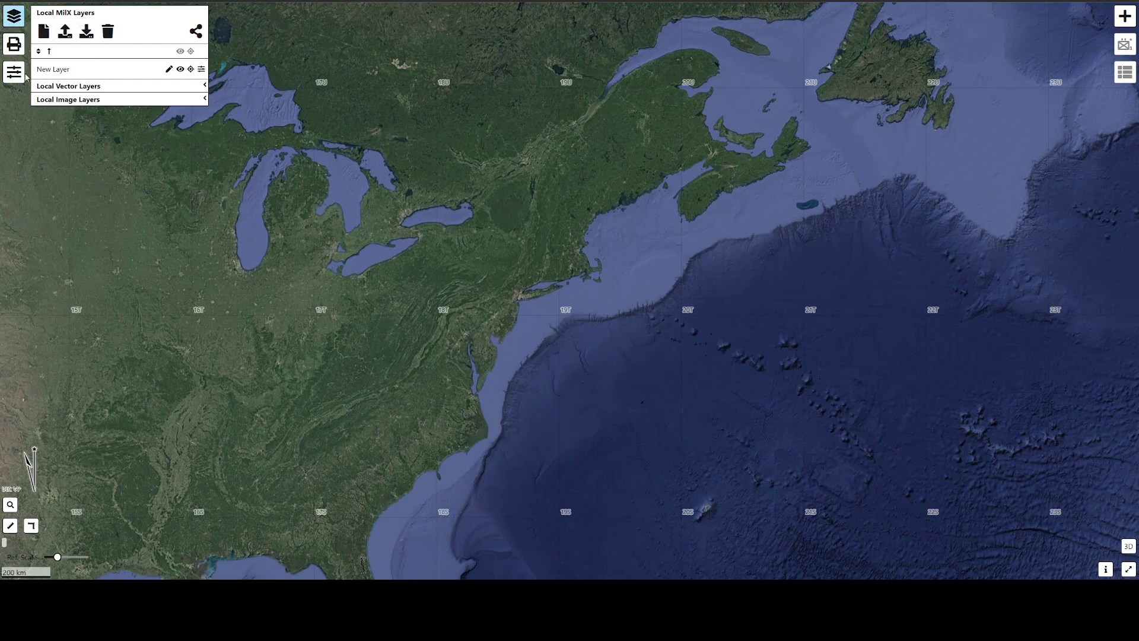
Load the saved MilX overlay with building numbers, phase lines and BLUFOR layers
{"action": "left_click", "coordinate": [65, 30]}
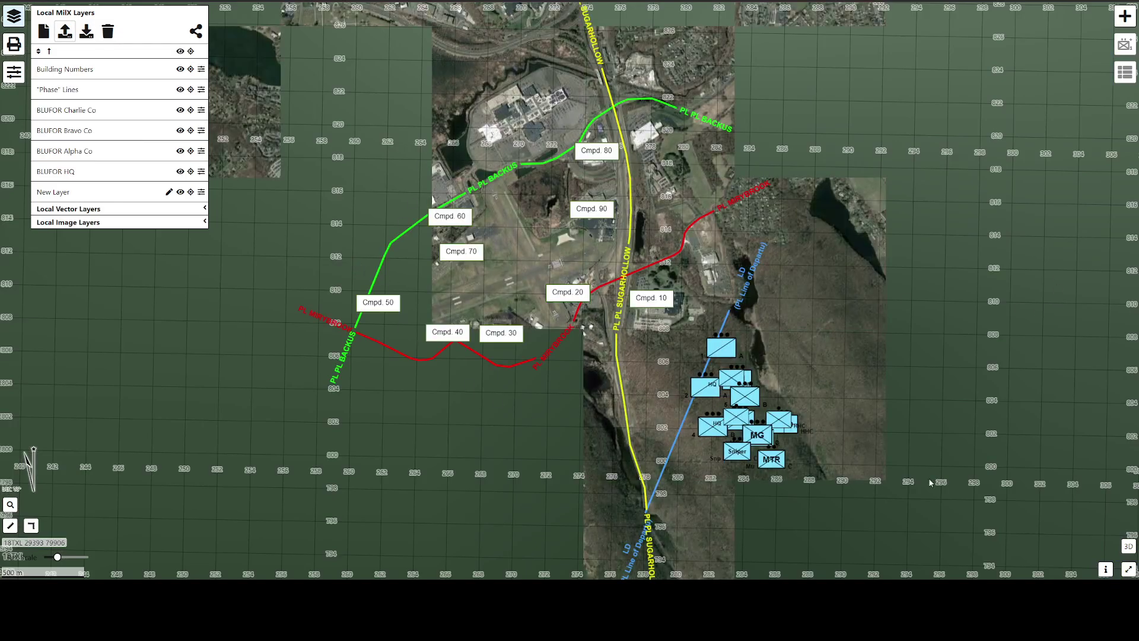
{"action": "scroll", "coordinate": [711, 291], "scroll_direction": "down", "scroll_amount": 5}
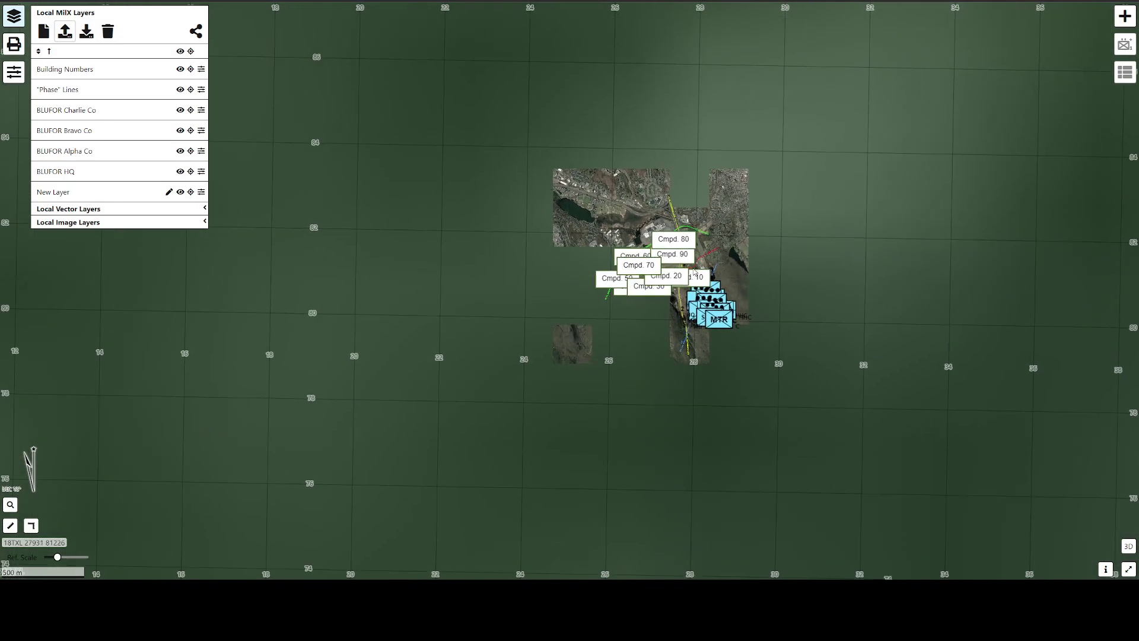
{"action": "scroll", "coordinate": [709, 280], "scroll_direction": "down", "scroll_amount": 5}
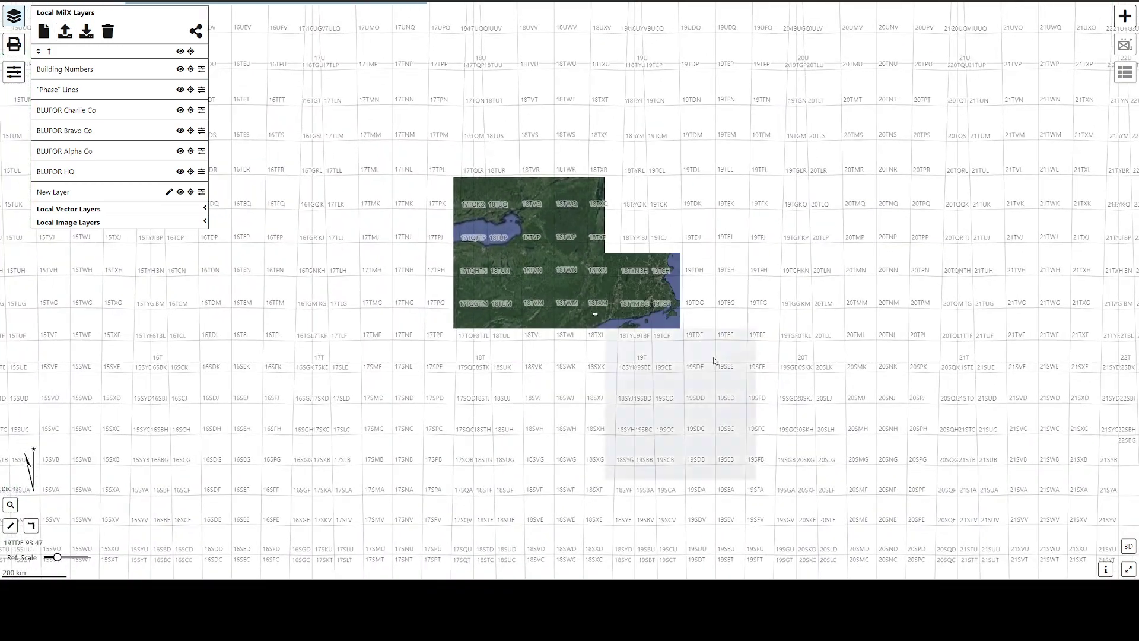
{"action": "left_click_drag", "start_coordinate": [713, 357], "coordinate": [672, 331]}
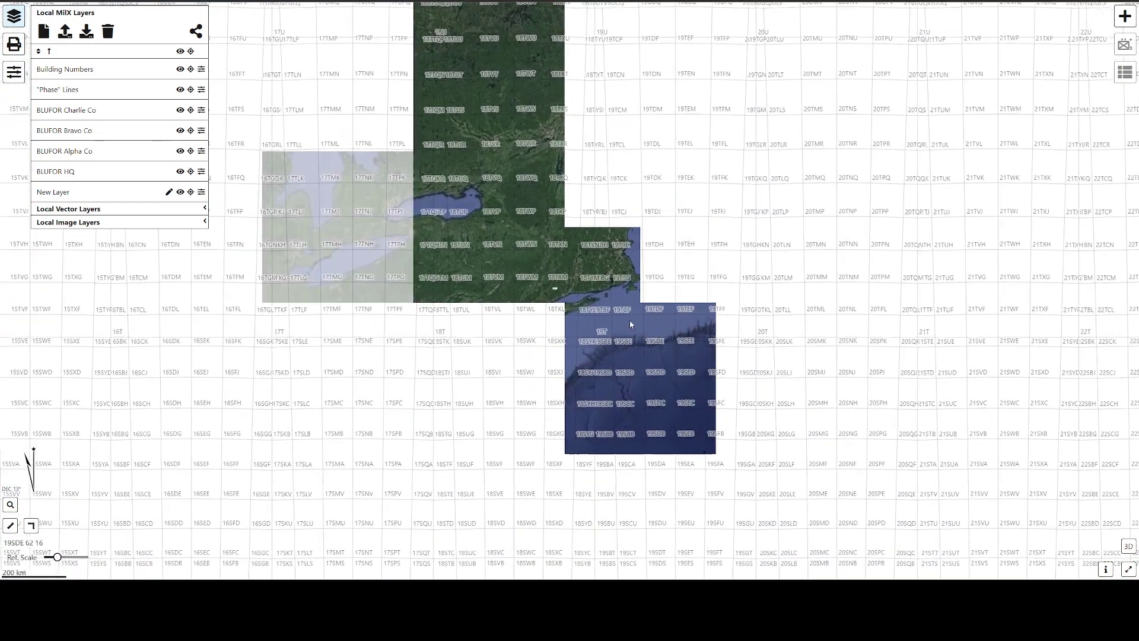
{"action": "scroll", "coordinate": [557, 298], "scroll_direction": "up", "scroll_amount": 5}
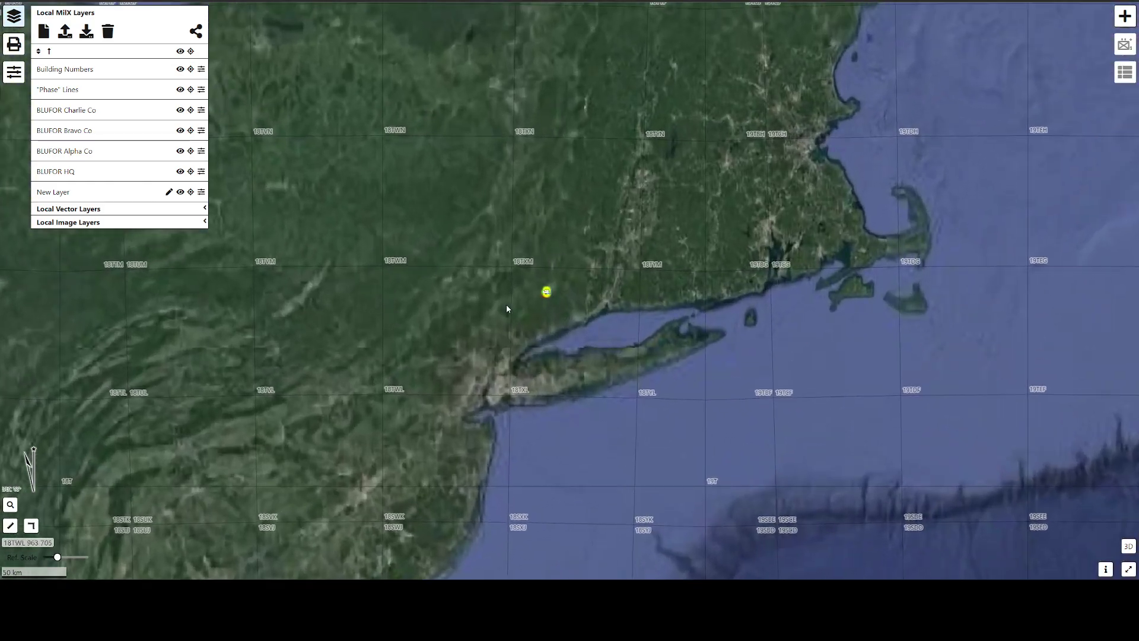
{"action": "scroll", "coordinate": [538, 290], "scroll_direction": "up", "scroll_amount": 5}
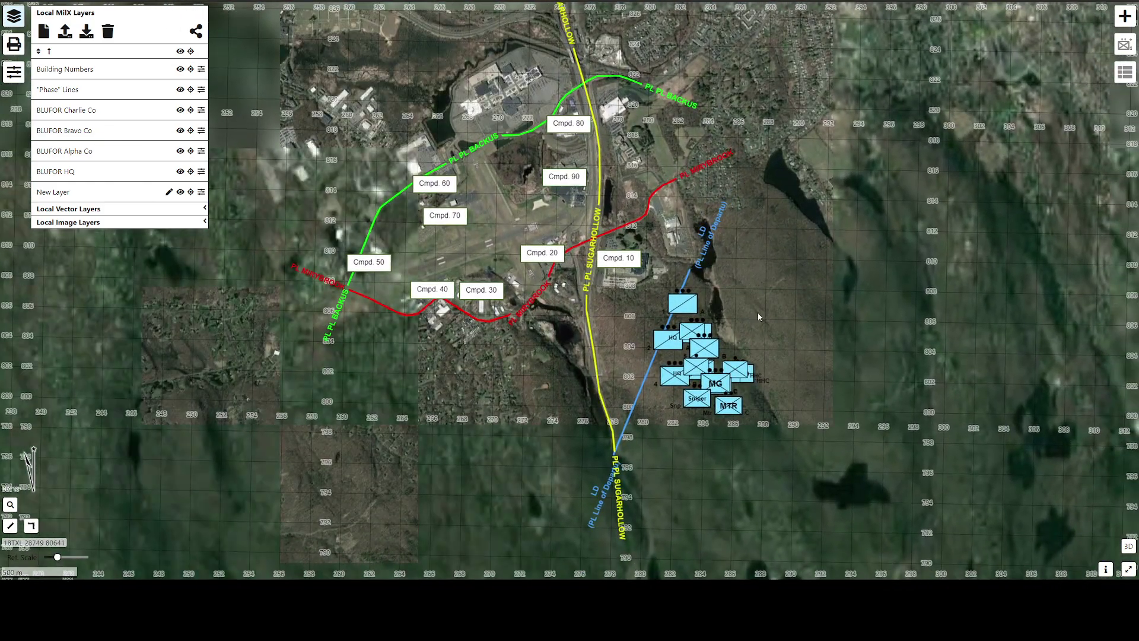
{"action": "scroll", "coordinate": [757, 312], "scroll_direction": "up", "scroll_amount": 1}
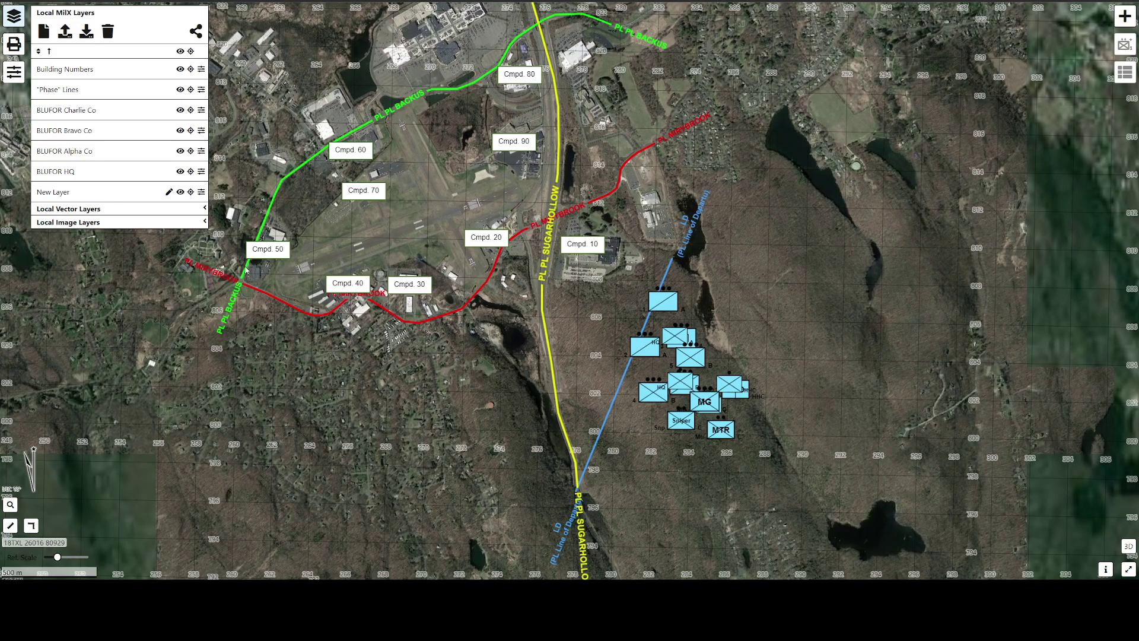
{"action": "left_click_drag", "start_coordinate": [814, 333], "coordinate": [847, 372]}
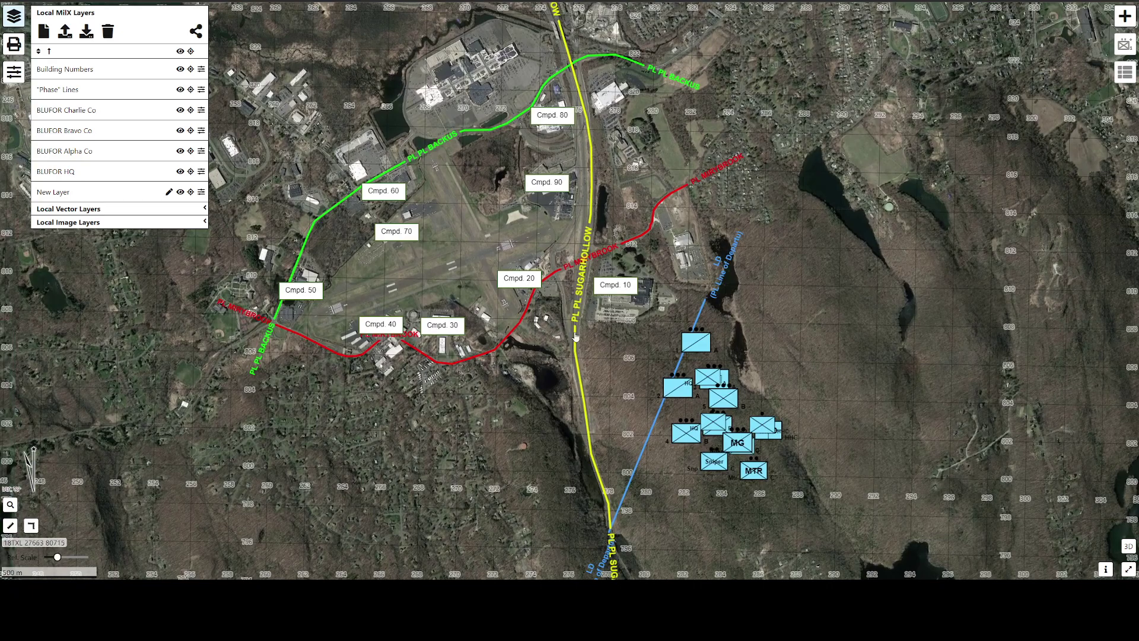
{"action": "left_click_drag", "start_coordinate": [906, 306], "coordinate": [895, 260]}
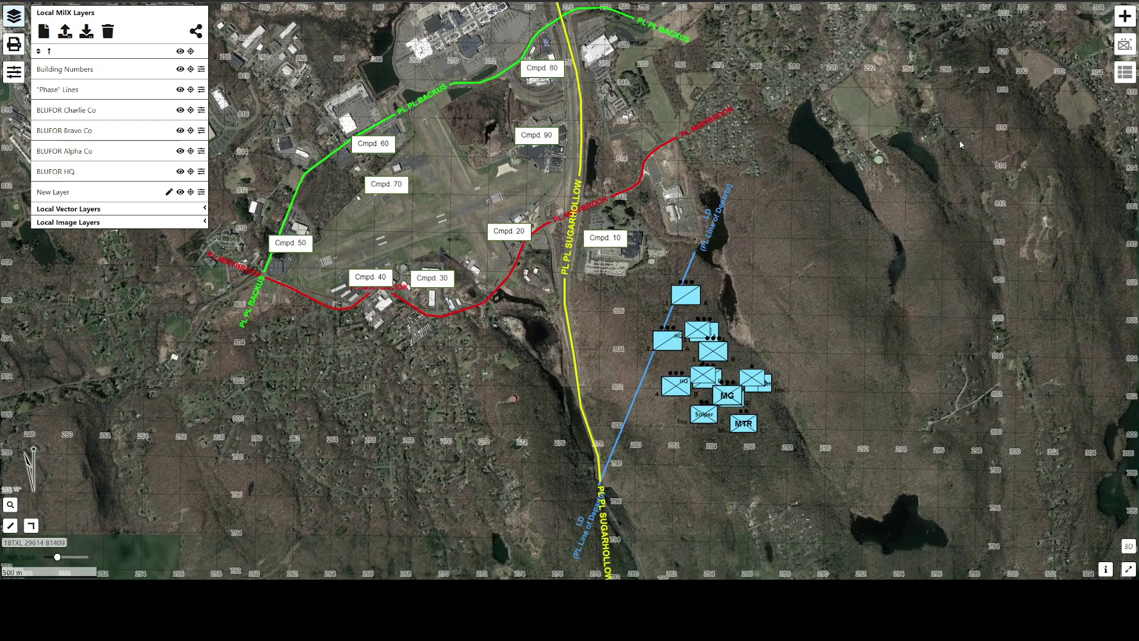
{"action": "left_click", "coordinate": [1124, 16]}
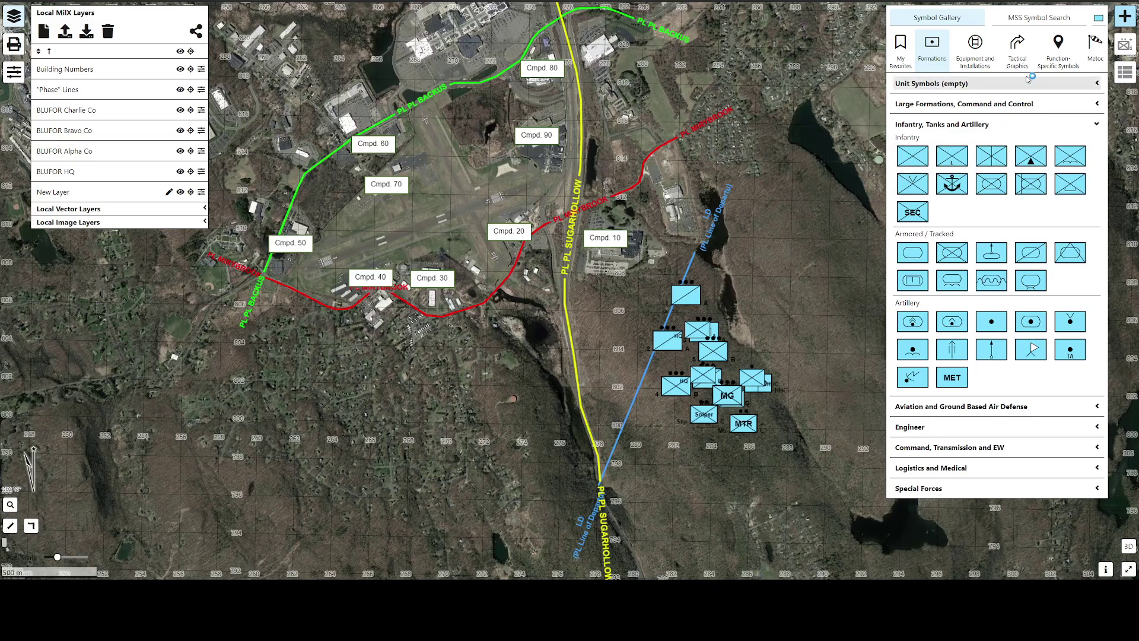
Switch new symbols to Hostile and place an infantry unit just below Cmpd. 10
{"action": "left_click", "coordinate": [1099, 21]}
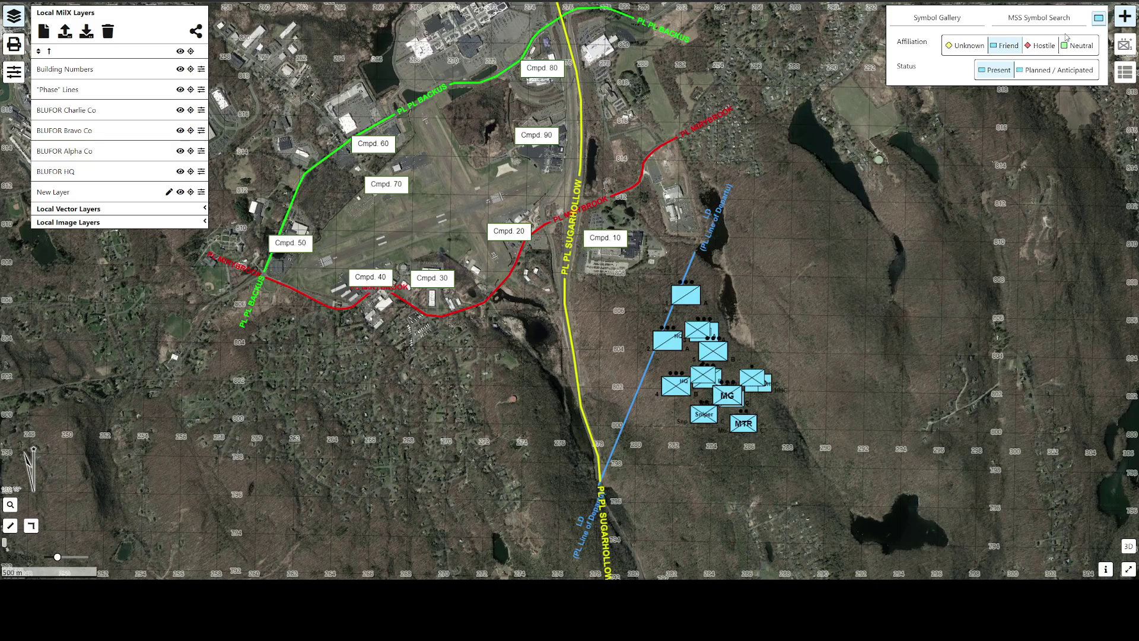
{"action": "left_click", "coordinate": [1041, 47]}
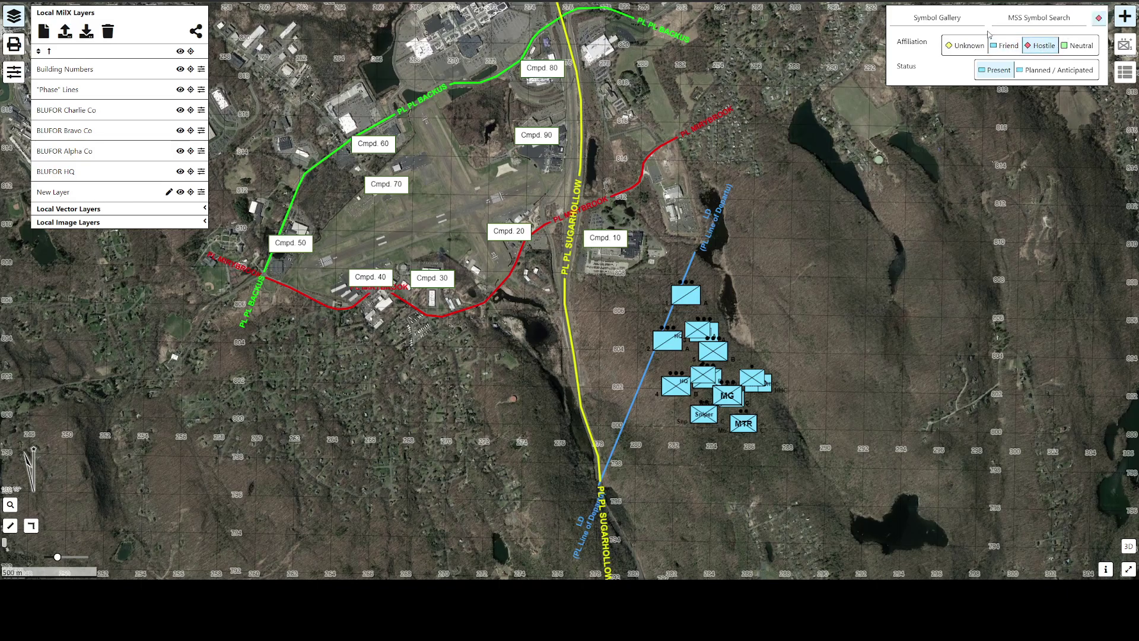
{"action": "left_click", "coordinate": [944, 22]}
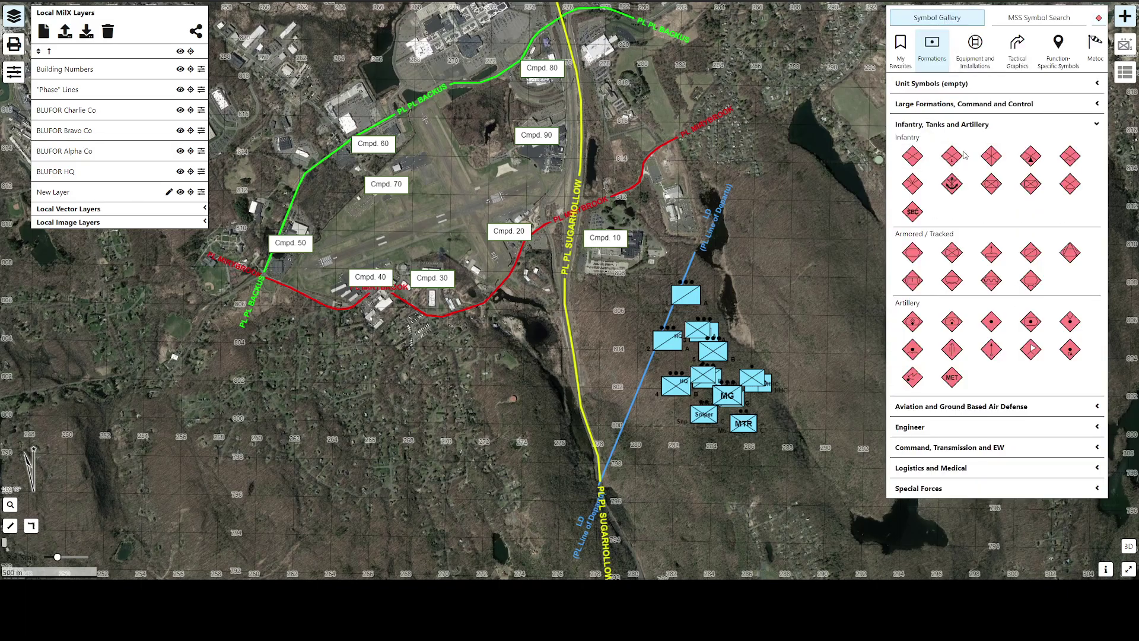
{"action": "left_click_drag", "start_coordinate": [912, 156], "coordinate": [622, 272]}
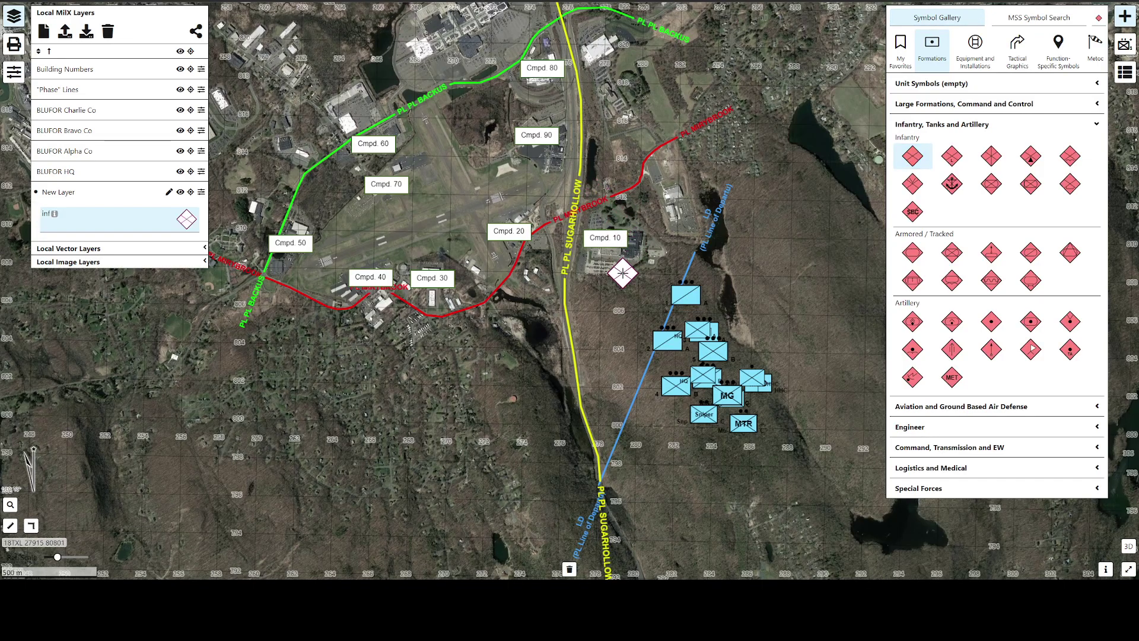
{"action": "left_click", "coordinate": [622, 273]}
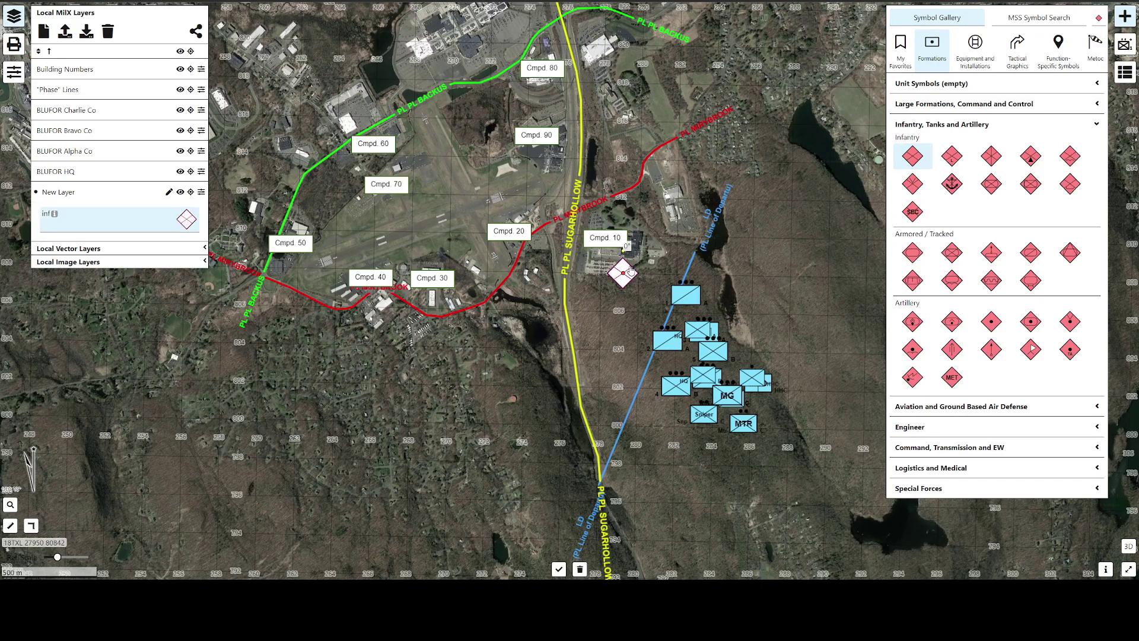
Give the hostile symbol platoon echelon and the special C2 headquarters name ENY
{"action": "left_click", "coordinate": [1125, 44]}
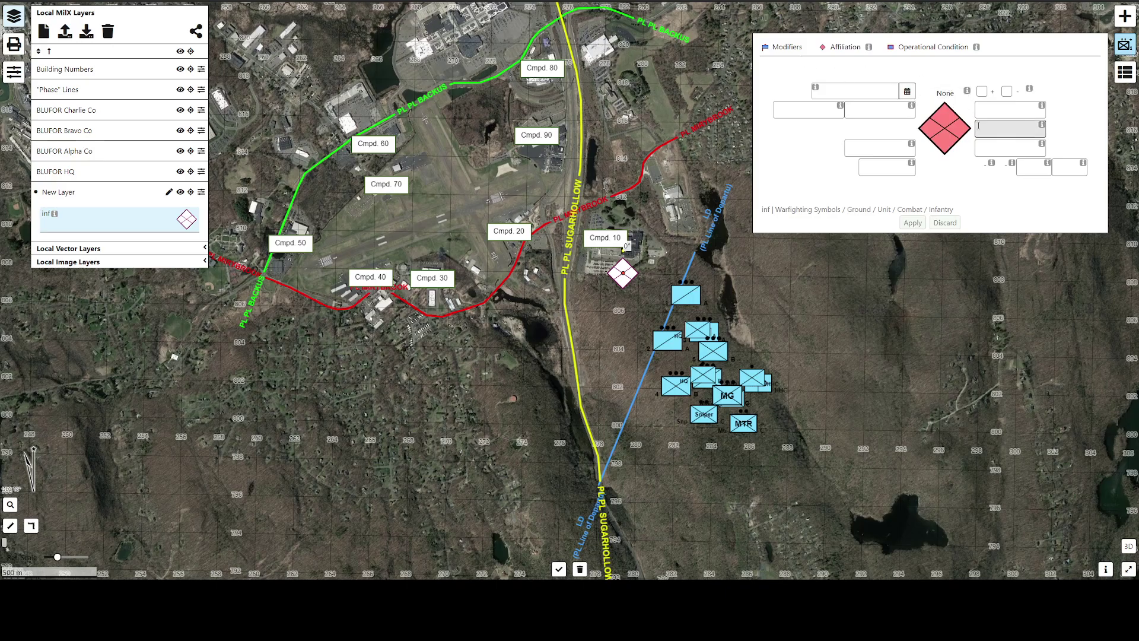
{"action": "left_click", "coordinate": [947, 92]}
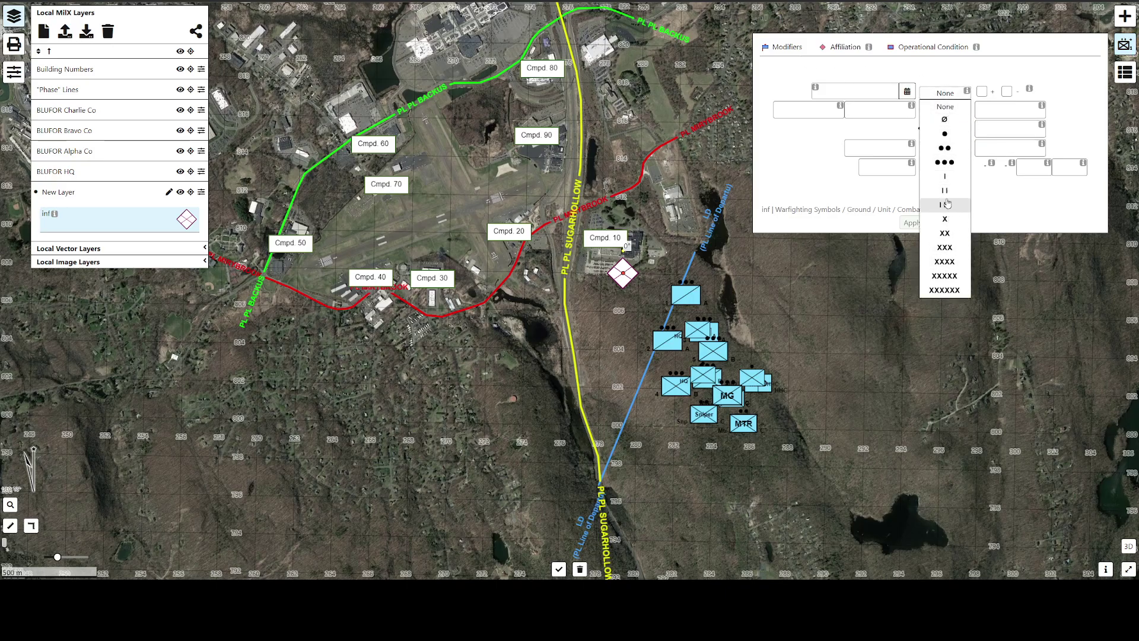
{"action": "left_click", "coordinate": [949, 108]}
{"action": "left_click", "coordinate": [949, 95]}
{"action": "left_click", "coordinate": [947, 171]}
{"action": "key", "text": "Down"}
{"action": "key", "text": "Down"}
{"action": "left_click", "coordinate": [790, 49]}
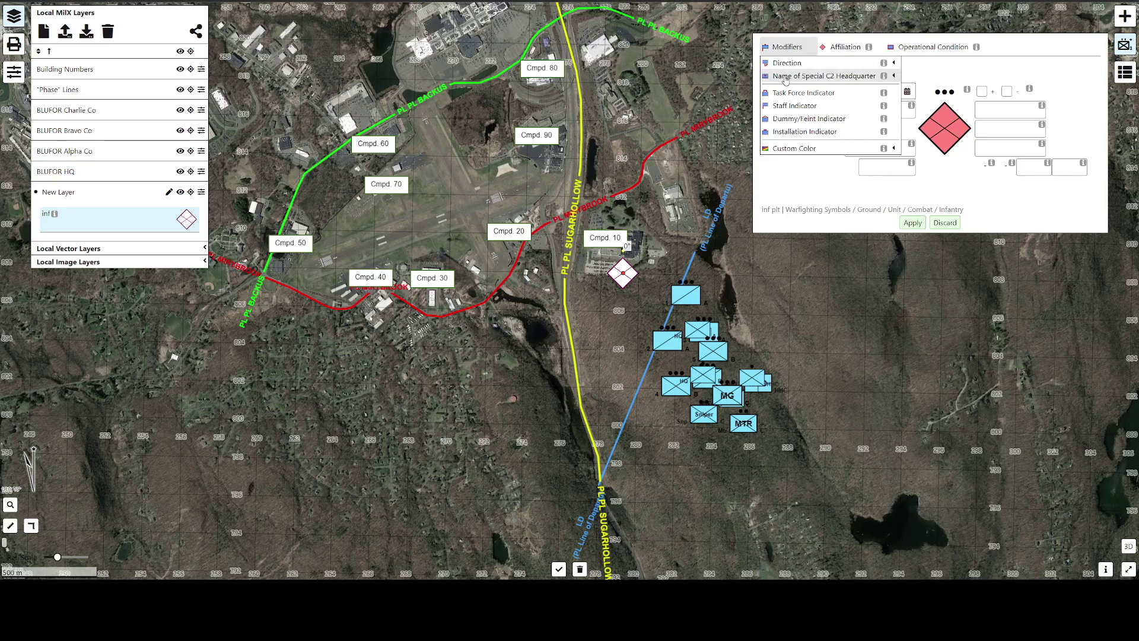
{"action": "left_click", "coordinate": [857, 77]}
{"action": "type", "text": "ENY"}
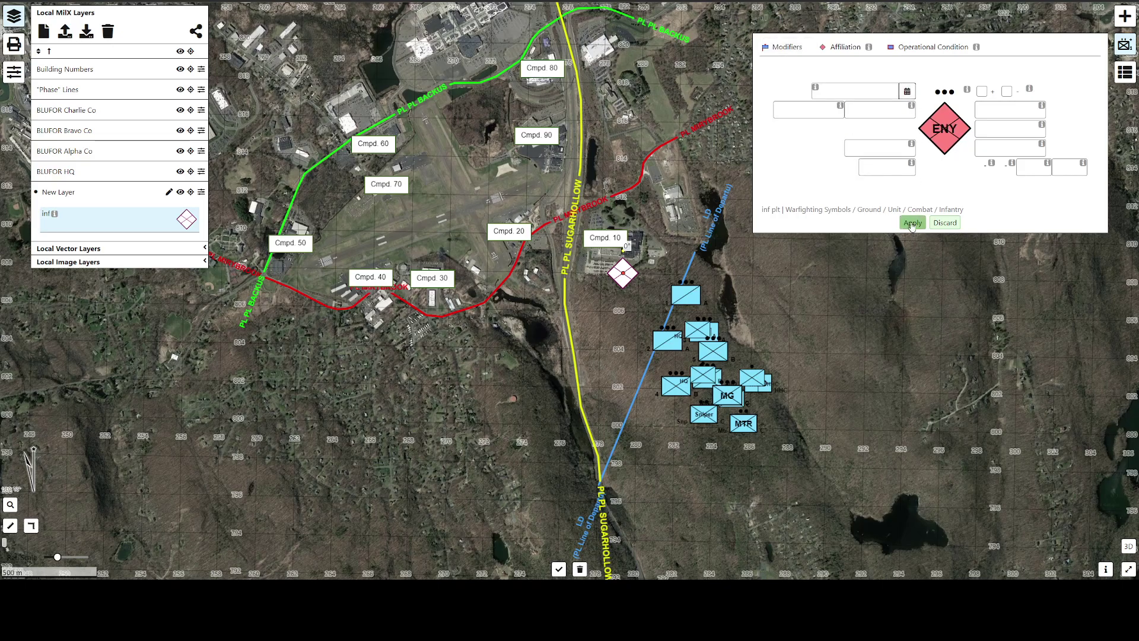
{"action": "left_click", "coordinate": [912, 224]}
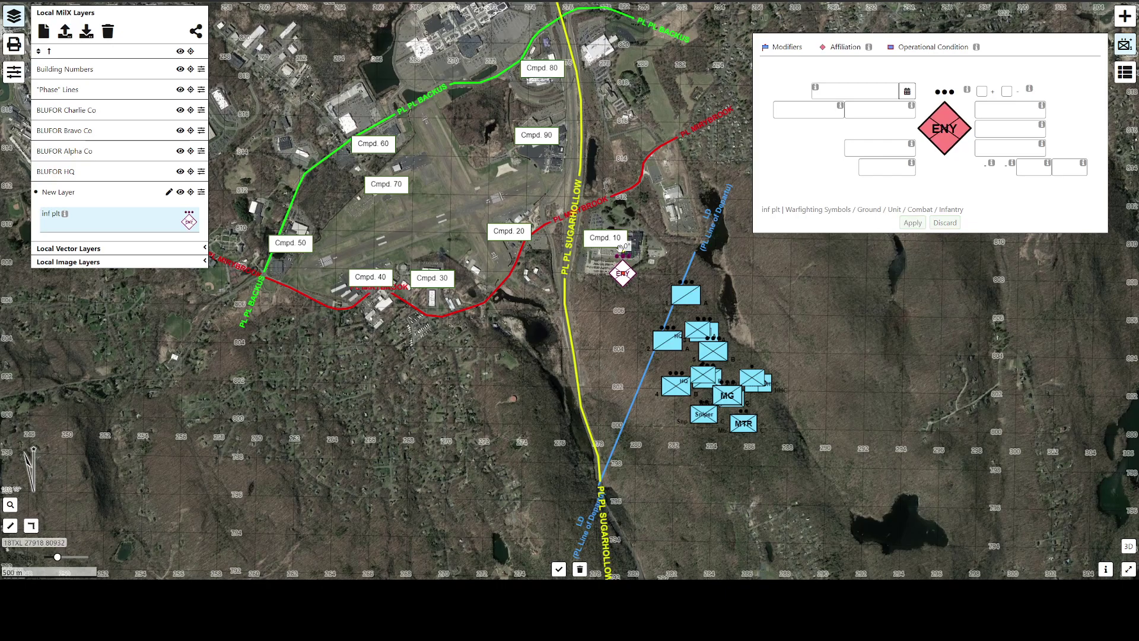
Zoom in on the ENY platoon and pan around the nearby friendly units and compounds
{"action": "scroll", "coordinate": [633, 274], "scroll_direction": "up", "scroll_amount": 2}
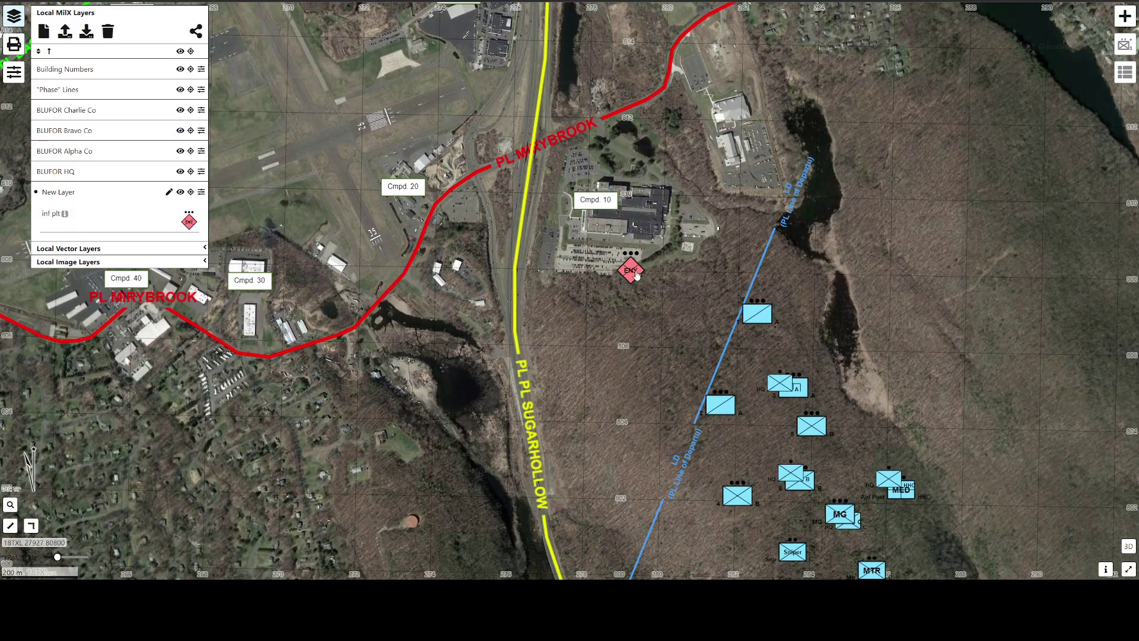
{"action": "left_click_drag", "start_coordinate": [637, 355], "coordinate": [605, 278]}
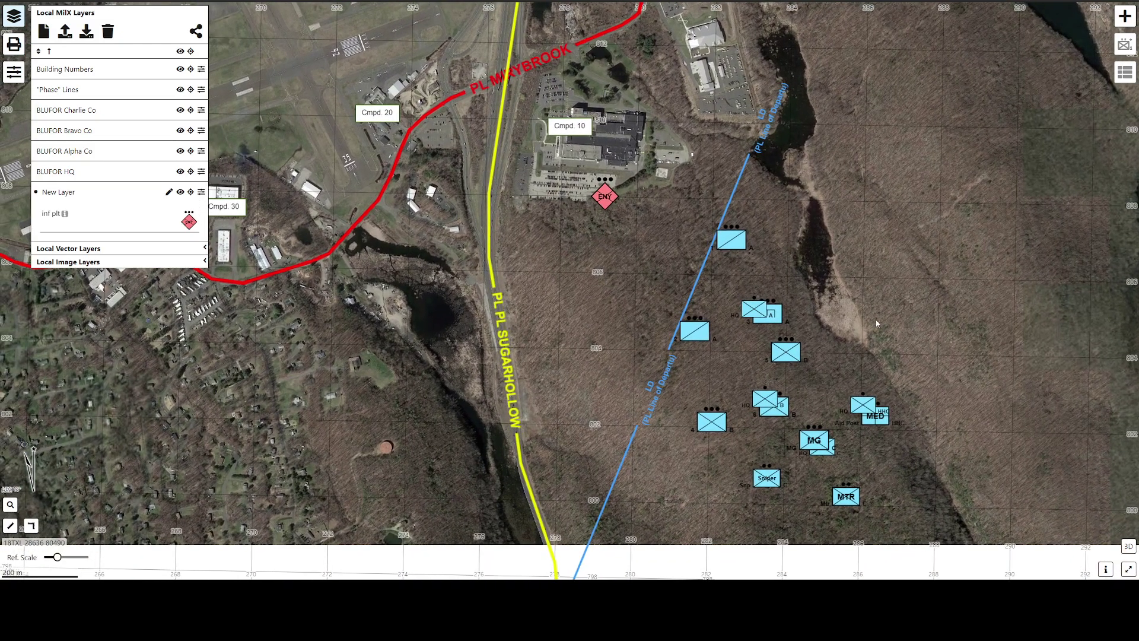
{"action": "left_click_drag", "start_coordinate": [824, 272], "coordinate": [843, 367]}
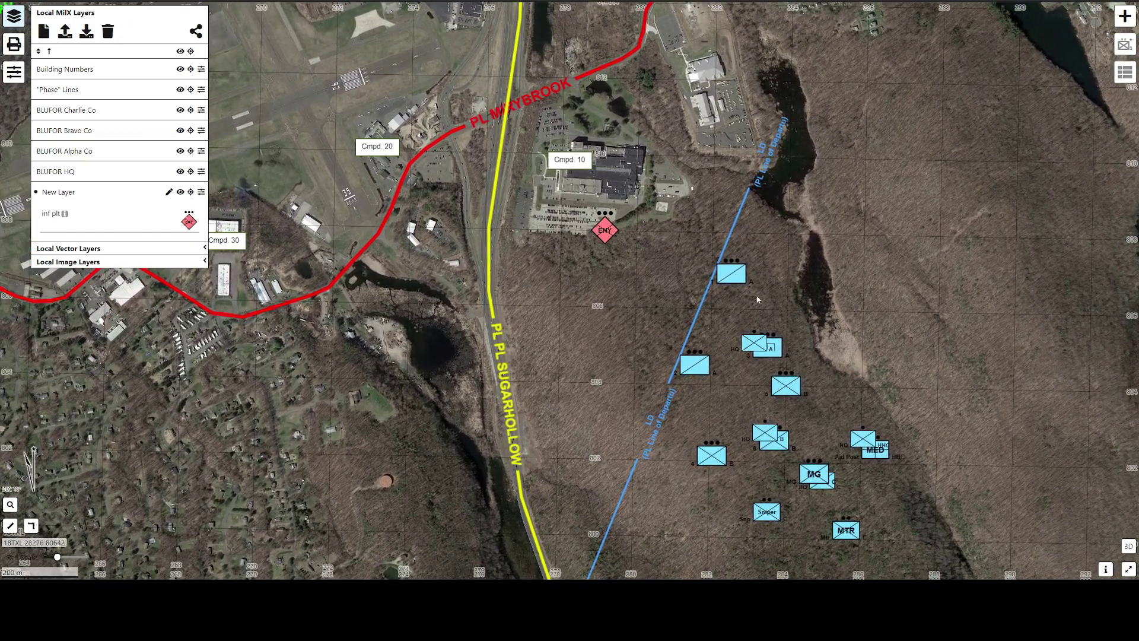
{"action": "left_click_drag", "start_coordinate": [777, 298], "coordinate": [770, 389]}
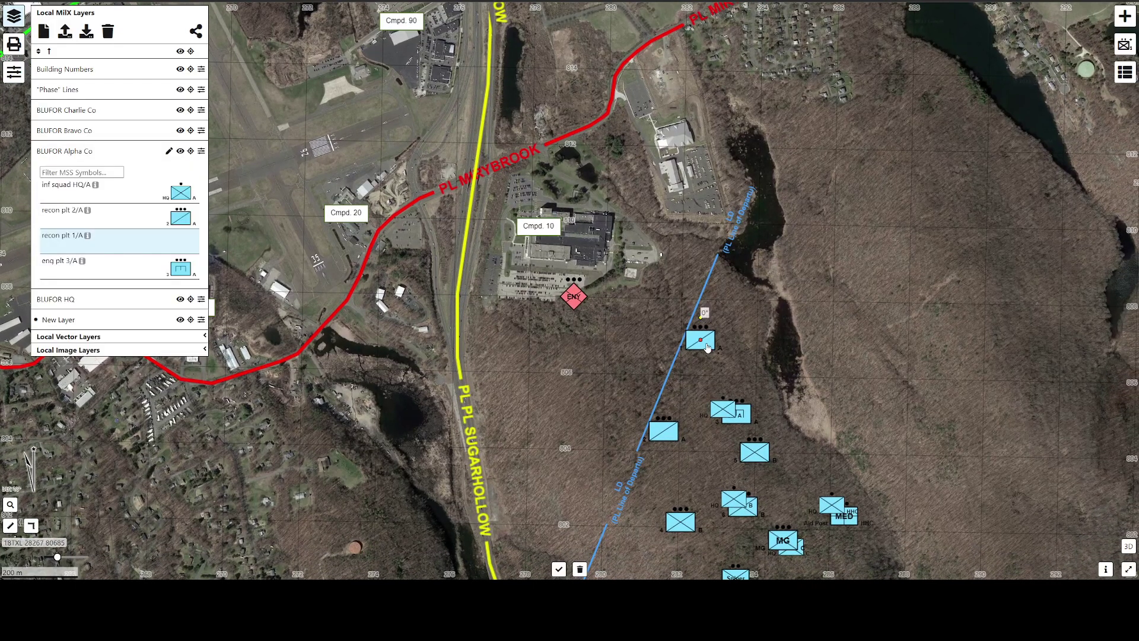
Place recon plt 1/A, eng plt 3/A and inf squad HQ/A at Cmpd. 10, and delete the ENY symbol
{"action": "left_click", "coordinate": [614, 228]}
{"action": "left_click", "coordinate": [610, 214]}
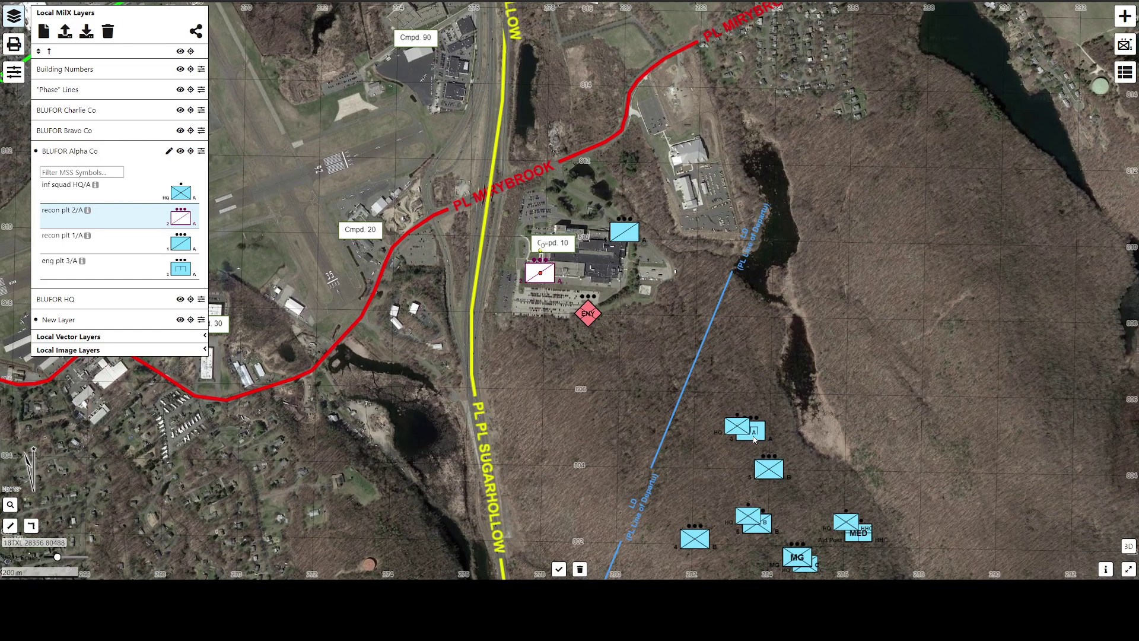
{"action": "left_click_drag", "start_coordinate": [754, 439], "coordinate": [510, 245]}
{"action": "left_click", "coordinate": [749, 426]}
{"action": "left_click_drag", "start_coordinate": [752, 426], "coordinate": [541, 225]}
{"action": "left_click", "coordinate": [593, 319]}
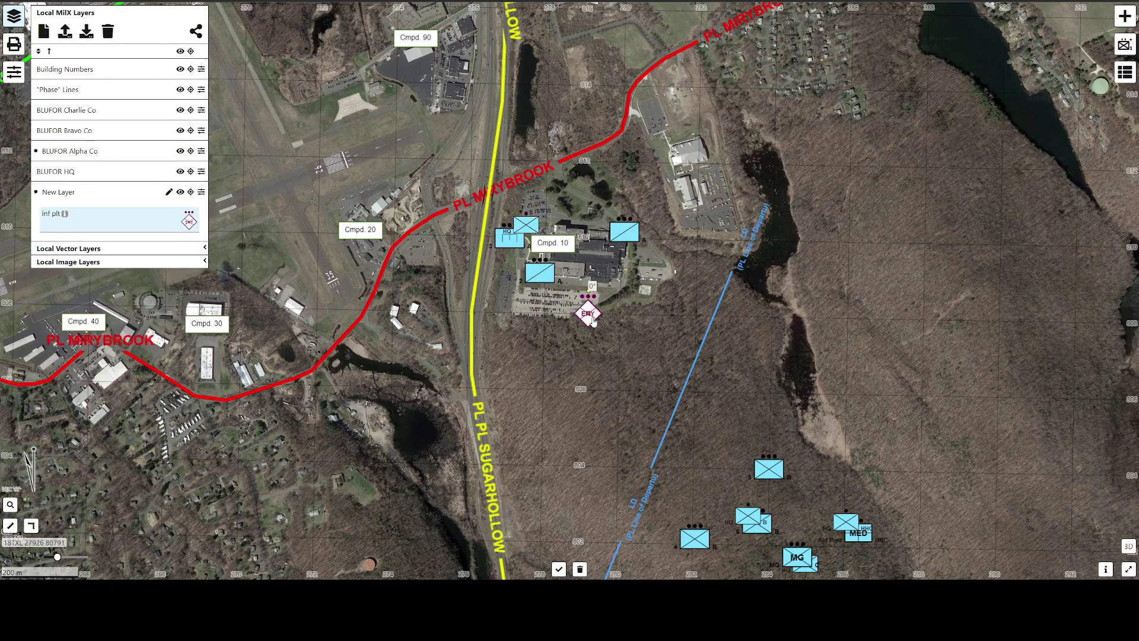
{"action": "key", "text": "Delete"}
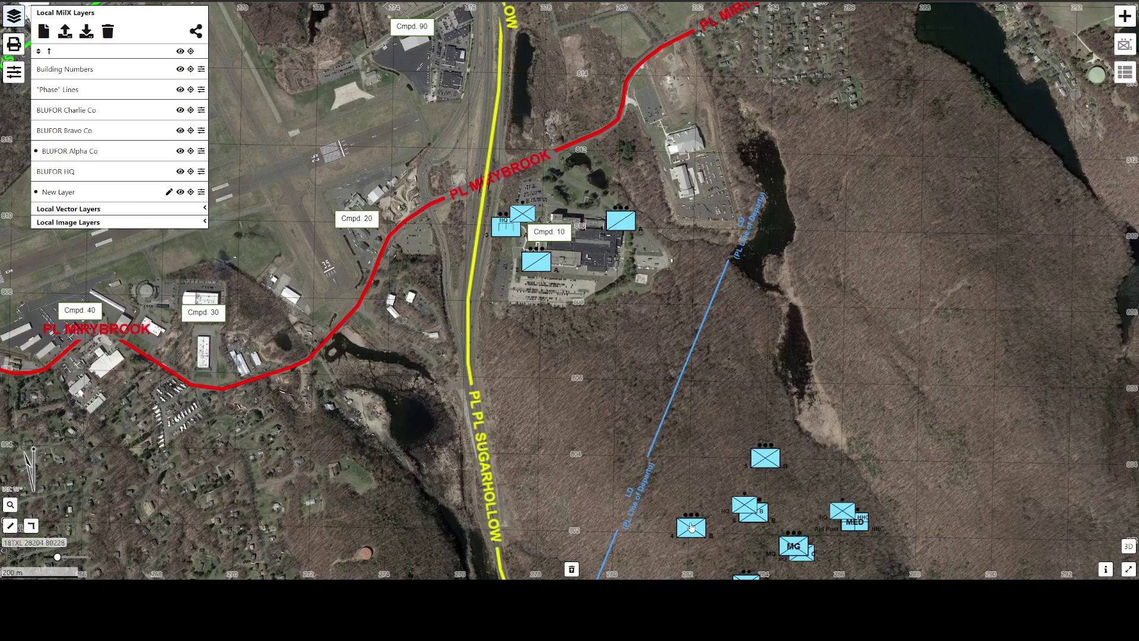
Move inf plt 4/B and inf plt 5/B up beside the Cmpd. 10 group
{"action": "left_click", "coordinate": [691, 526]}
{"action": "left_click_drag", "start_coordinate": [691, 526], "coordinate": [590, 305]}
{"action": "left_click", "coordinate": [777, 464]}
{"action": "left_click_drag", "start_coordinate": [777, 464], "coordinate": [667, 262]}
{"action": "left_click_drag", "start_coordinate": [601, 356], "coordinate": [655, 391]}
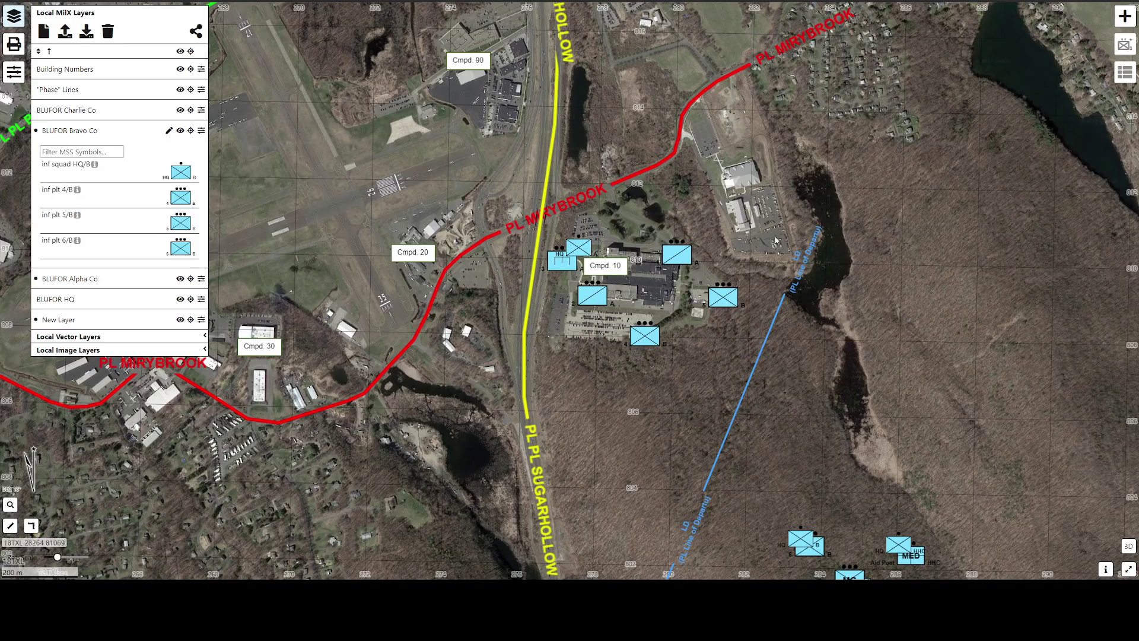
Set affiliation to Friend and pick the supporting attack arrow from Tactical Graphics > Offensive Lines
{"action": "left_click_drag", "start_coordinate": [632, 350], "coordinate": [656, 455]}
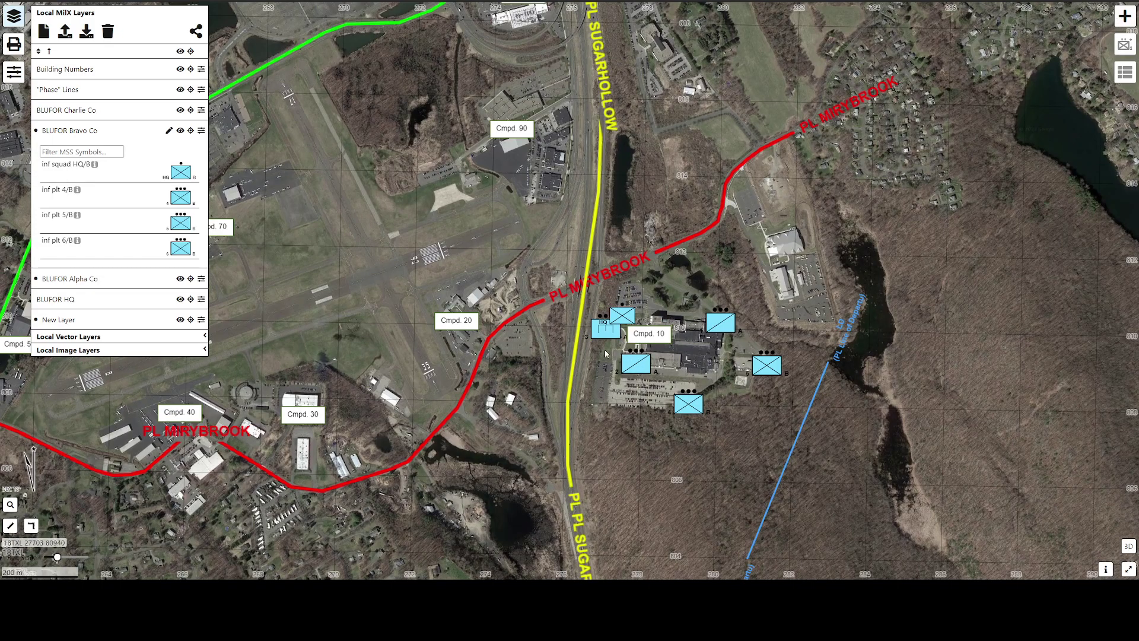
{"action": "scroll", "coordinate": [605, 354], "scroll_direction": "up", "scroll_amount": 2}
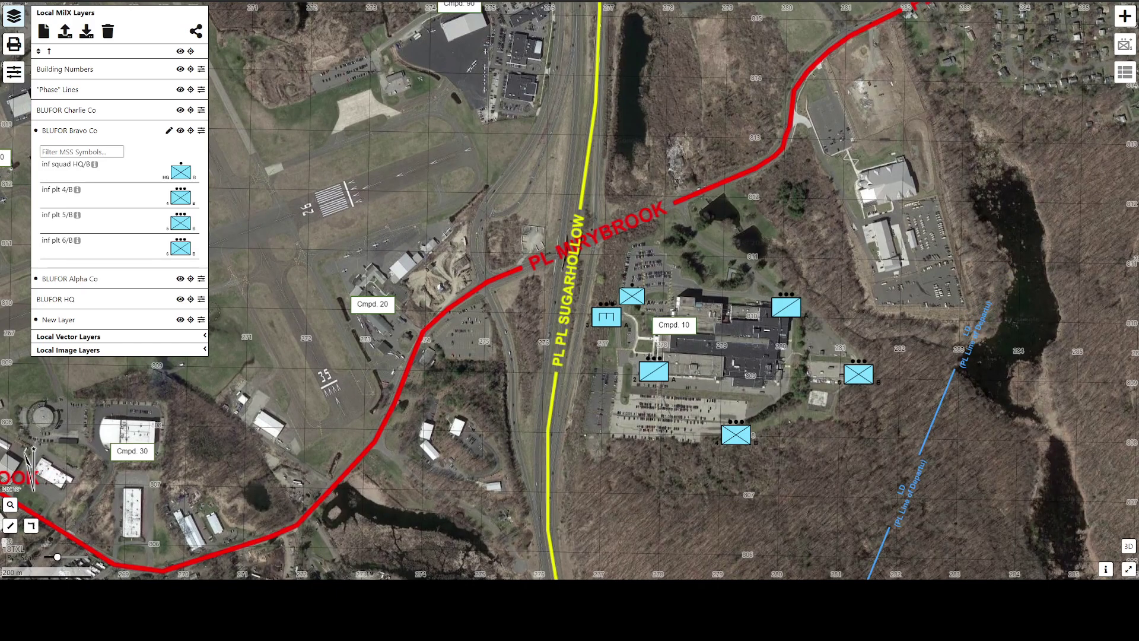
{"action": "left_click", "coordinate": [1124, 16]}
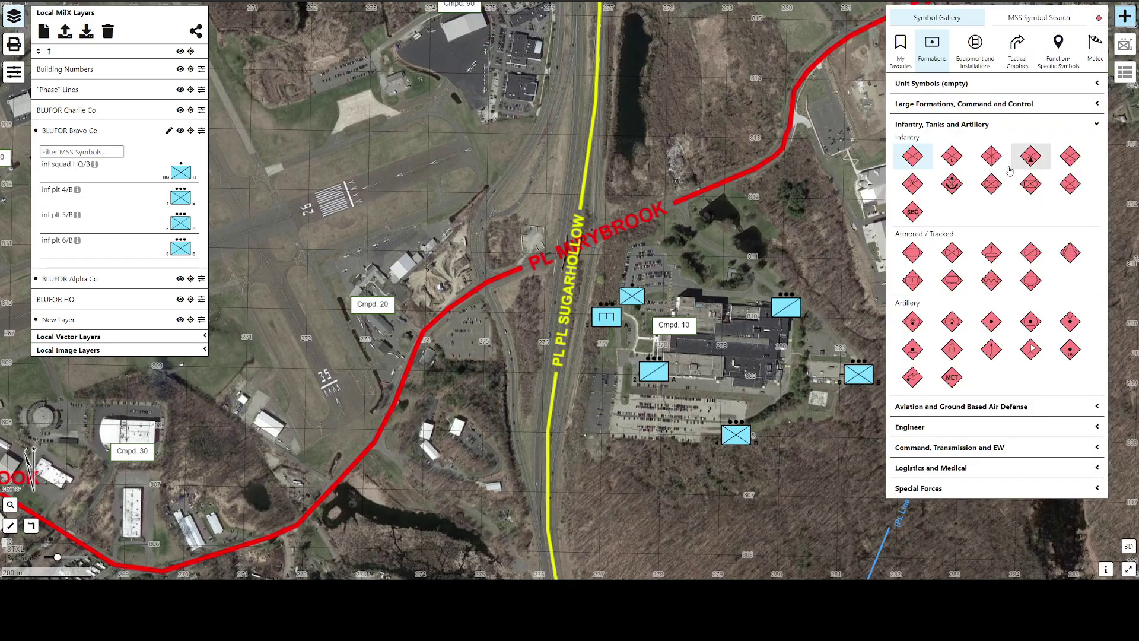
{"action": "left_click", "coordinate": [1016, 55]}
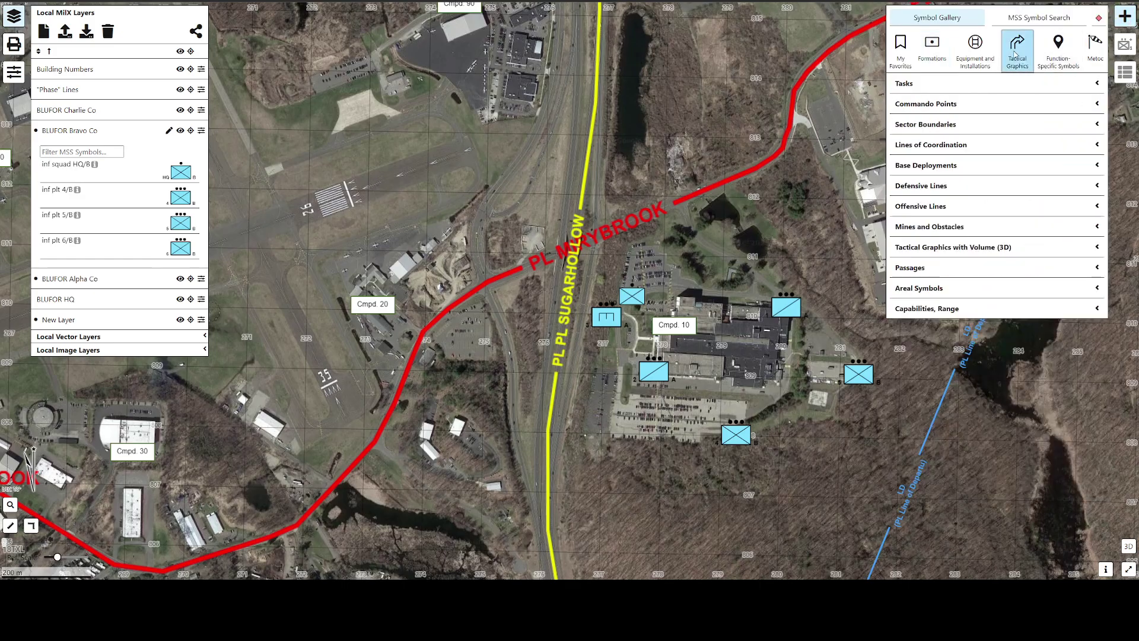
{"action": "left_click", "coordinate": [1098, 18]}
{"action": "left_click", "coordinate": [1004, 46]}
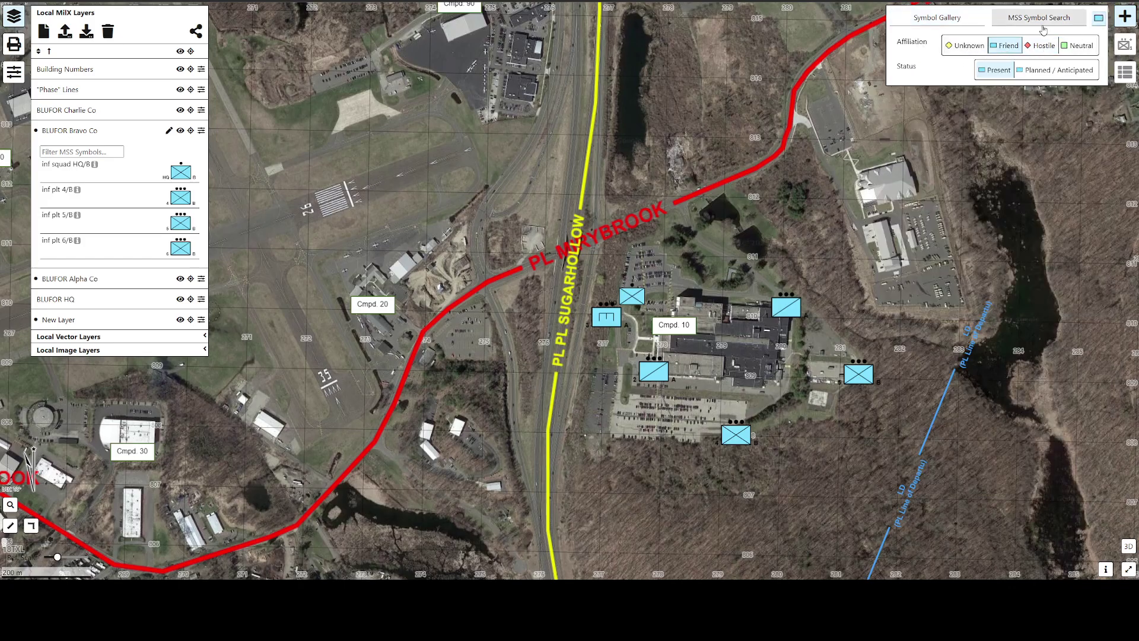
{"action": "left_click", "coordinate": [937, 18]}
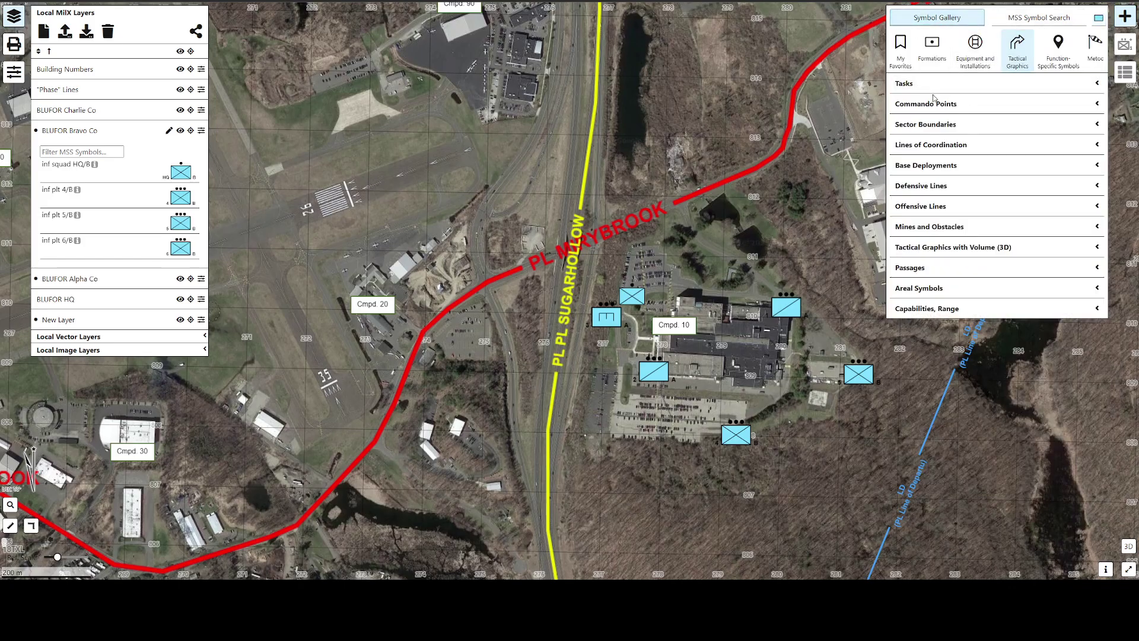
{"action": "left_click", "coordinate": [941, 206]}
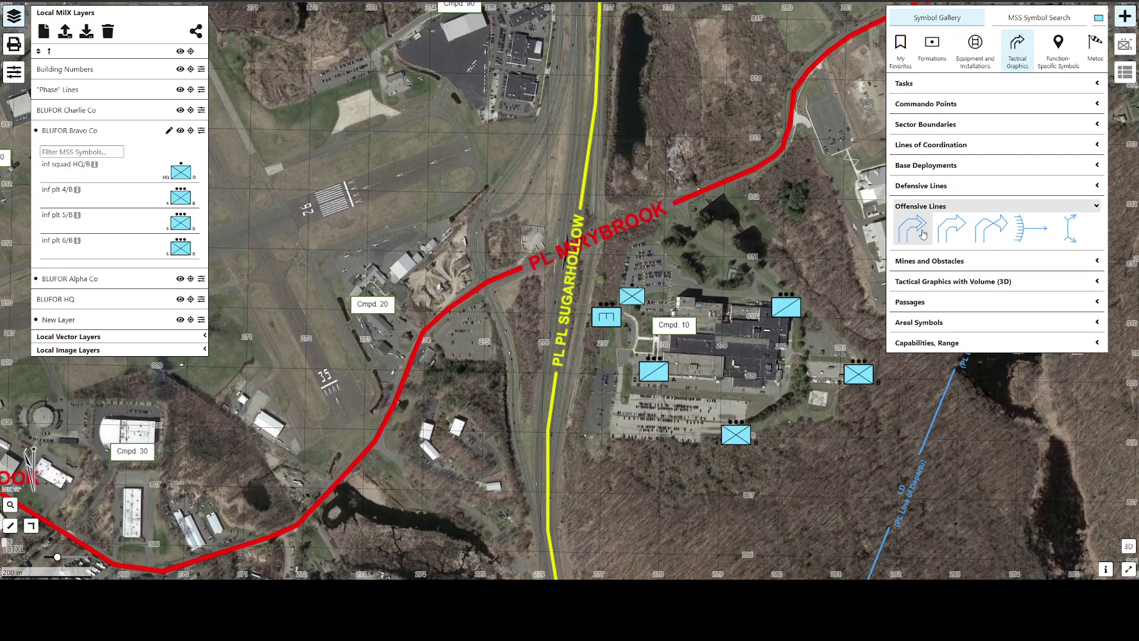
{"action": "left_click", "coordinate": [955, 233]}
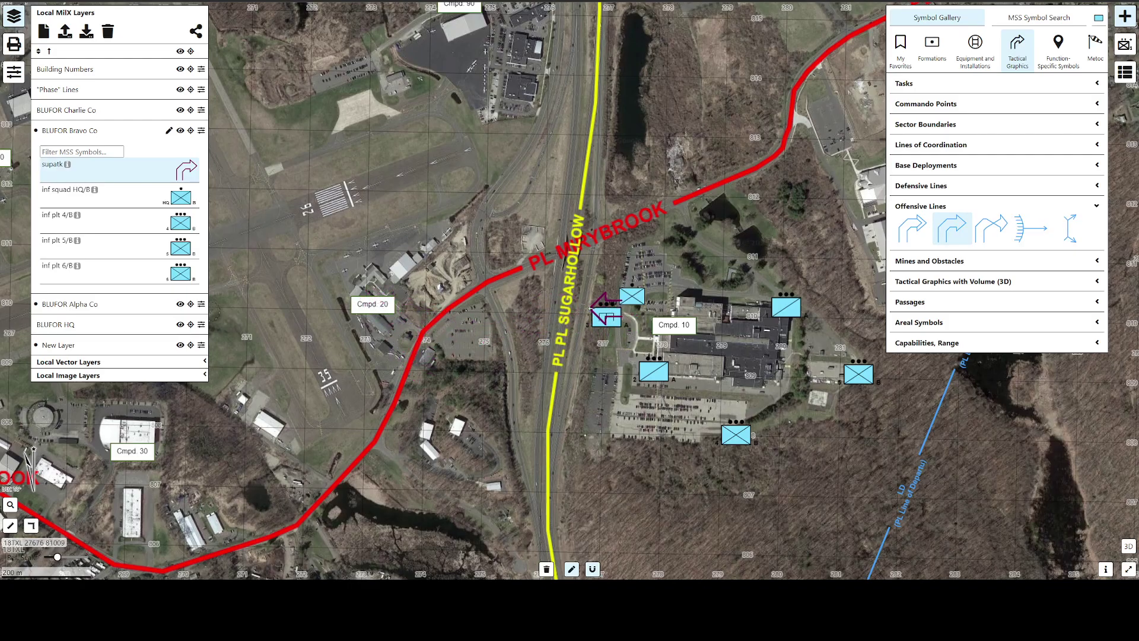
Draw the supporting attack arrow between Cmpd. 20 and Cmpd. 10, then widen its head and body
{"action": "left_click", "coordinate": [401, 279]}
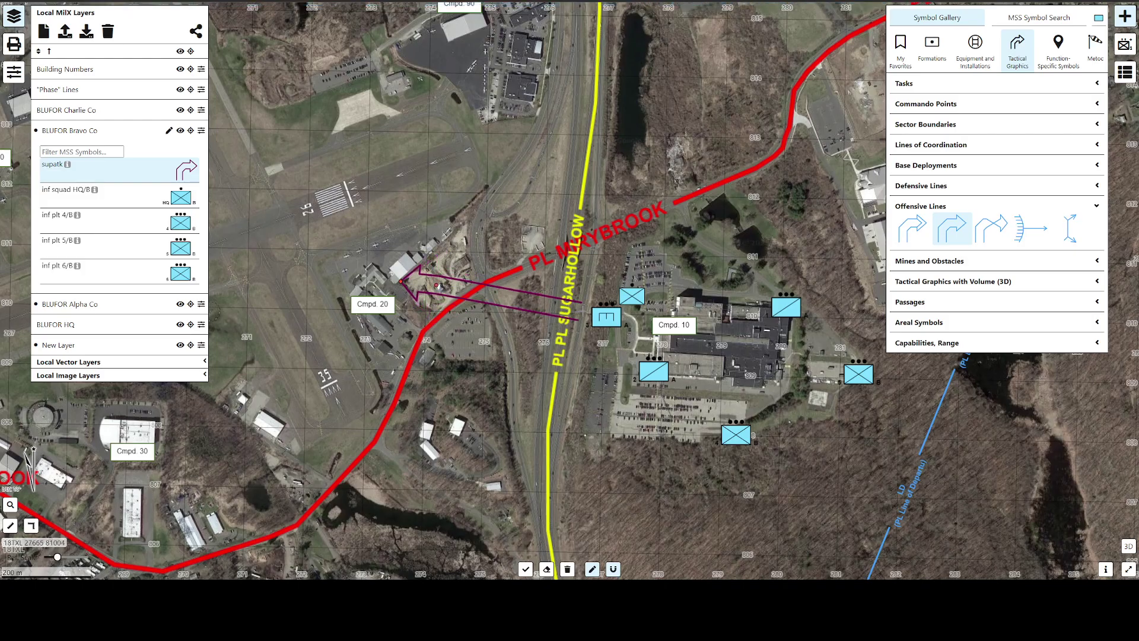
{"action": "double_click", "coordinate": [587, 319]}
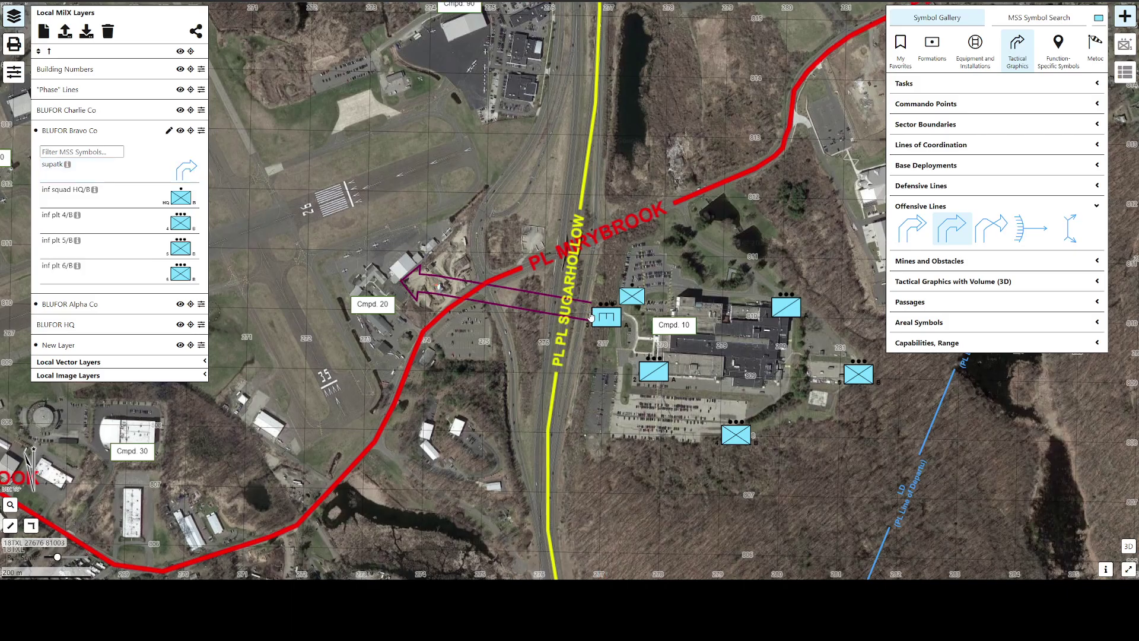
{"action": "left_click", "coordinate": [509, 307]}
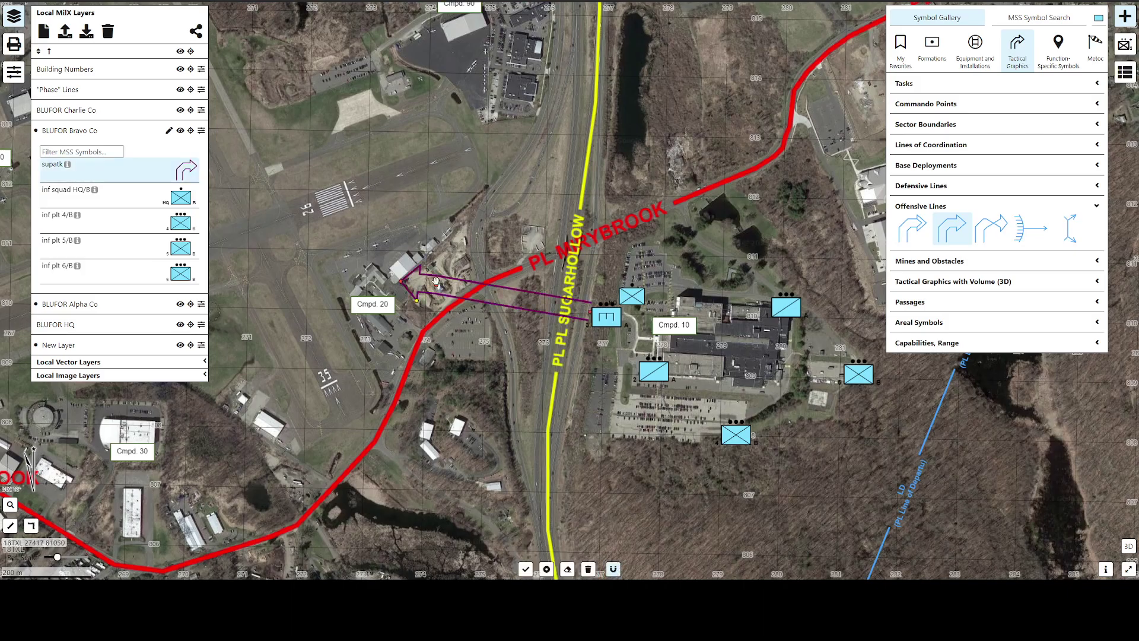
{"action": "left_click_drag", "start_coordinate": [462, 287], "coordinate": [487, 286]}
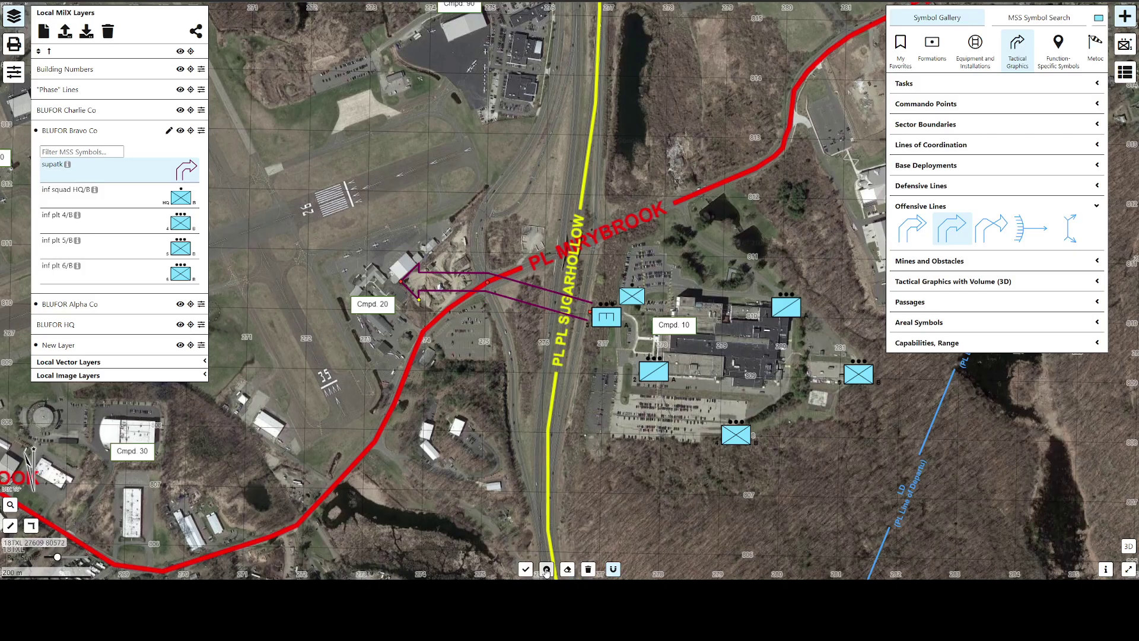
{"action": "left_click", "coordinate": [504, 378]}
{"action": "left_click_drag", "start_coordinate": [649, 464], "coordinate": [609, 448]}
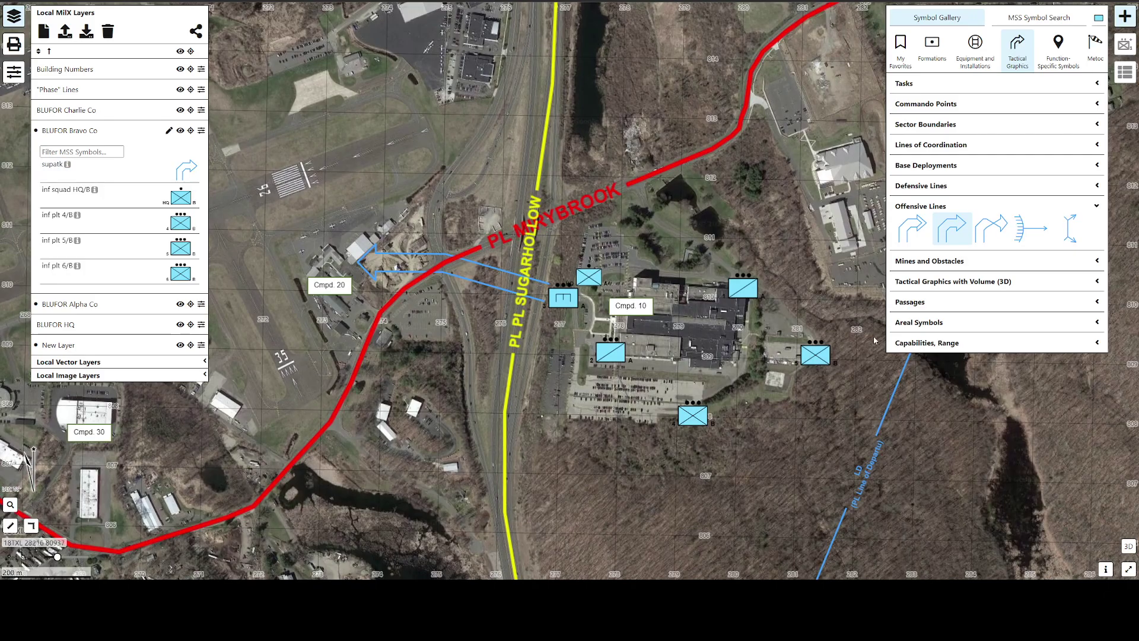
{"action": "left_click_drag", "start_coordinate": [351, 403], "coordinate": [527, 385]}
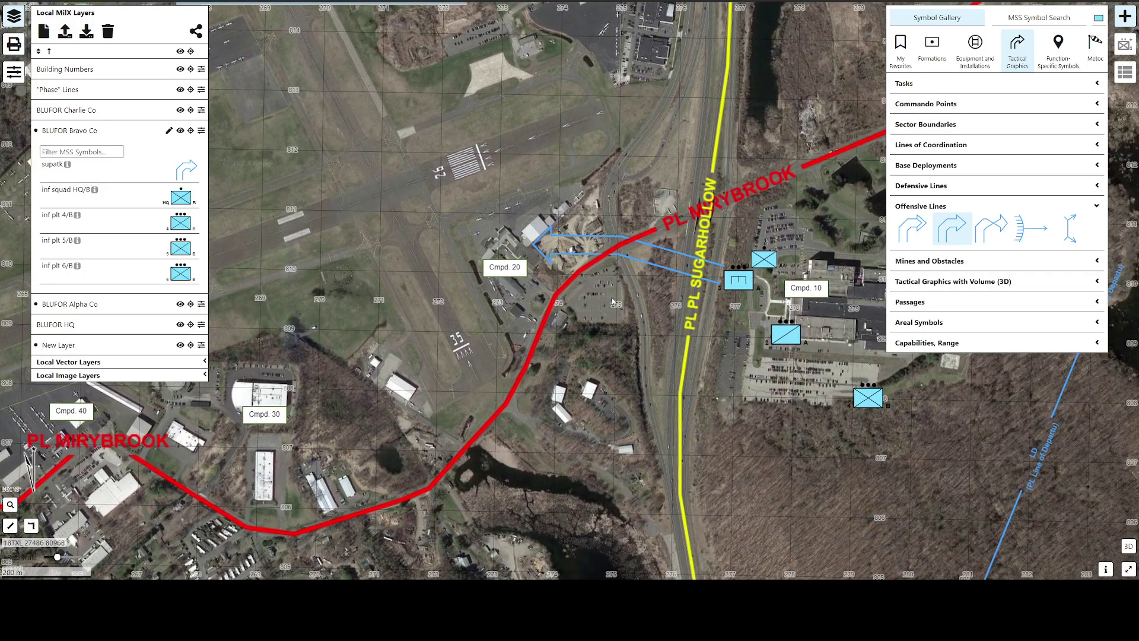
{"action": "left_click_drag", "start_coordinate": [609, 296], "coordinate": [557, 299]}
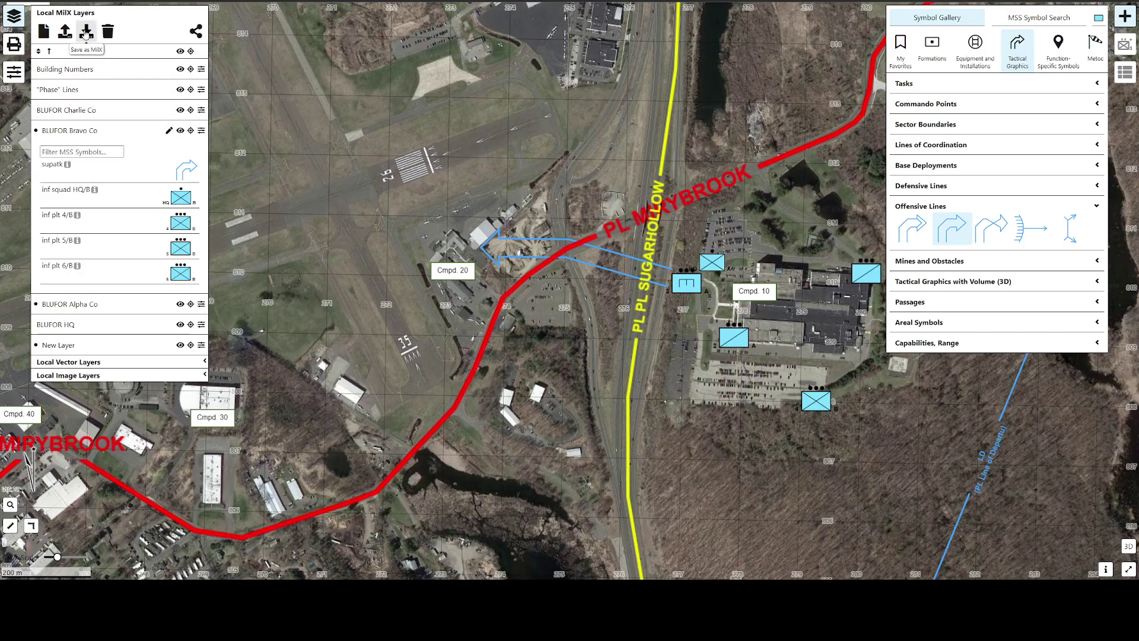
Export all MilX layers as LayerCollection.milxlyz
{"action": "left_click", "coordinate": [87, 32]}
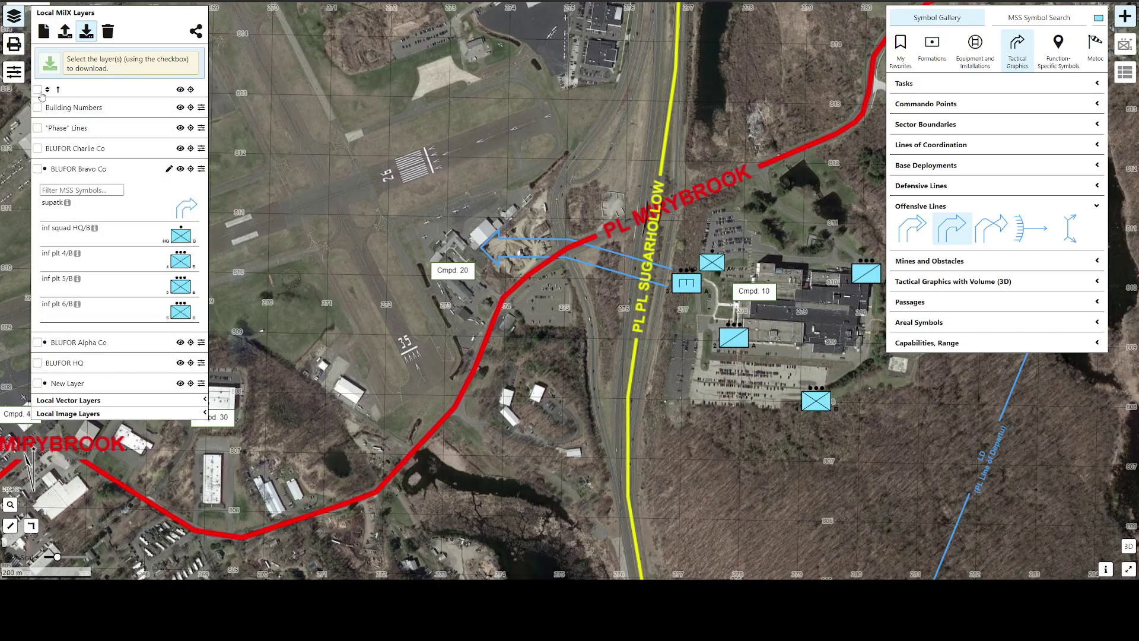
{"action": "left_click", "coordinate": [38, 169]}
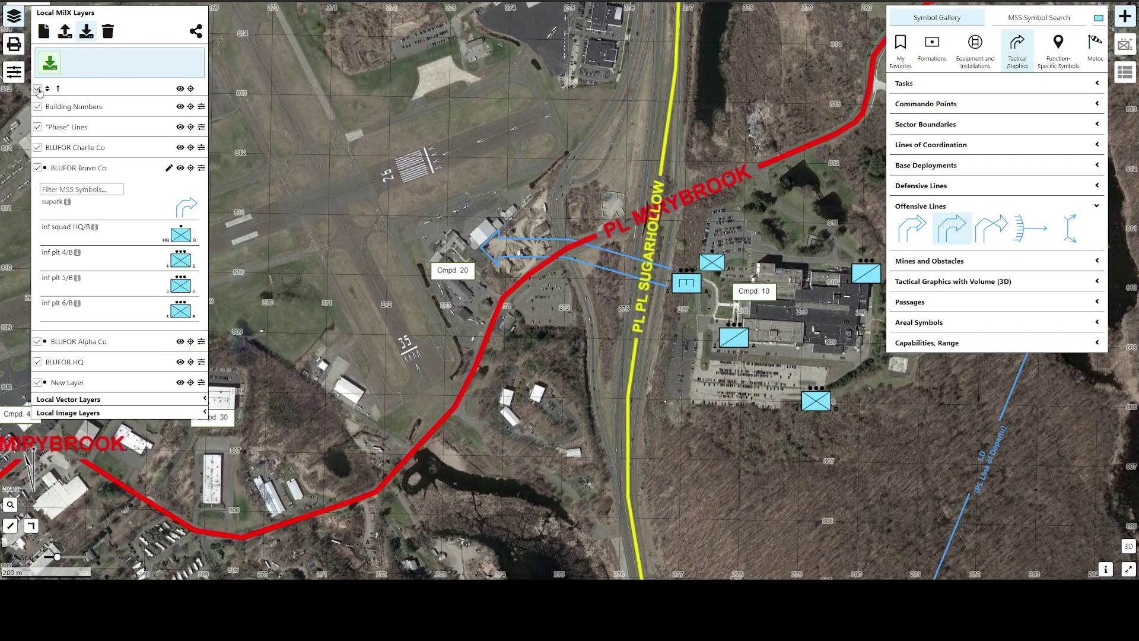
{"action": "left_click", "coordinate": [50, 63]}
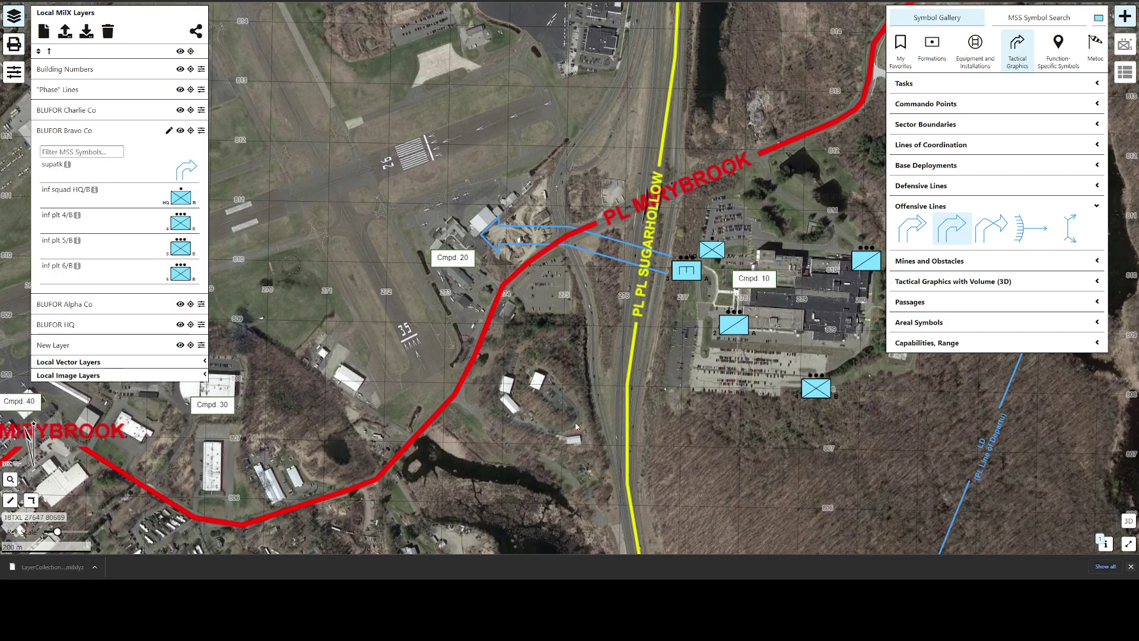
{"action": "left_click", "coordinate": [108, 32]}
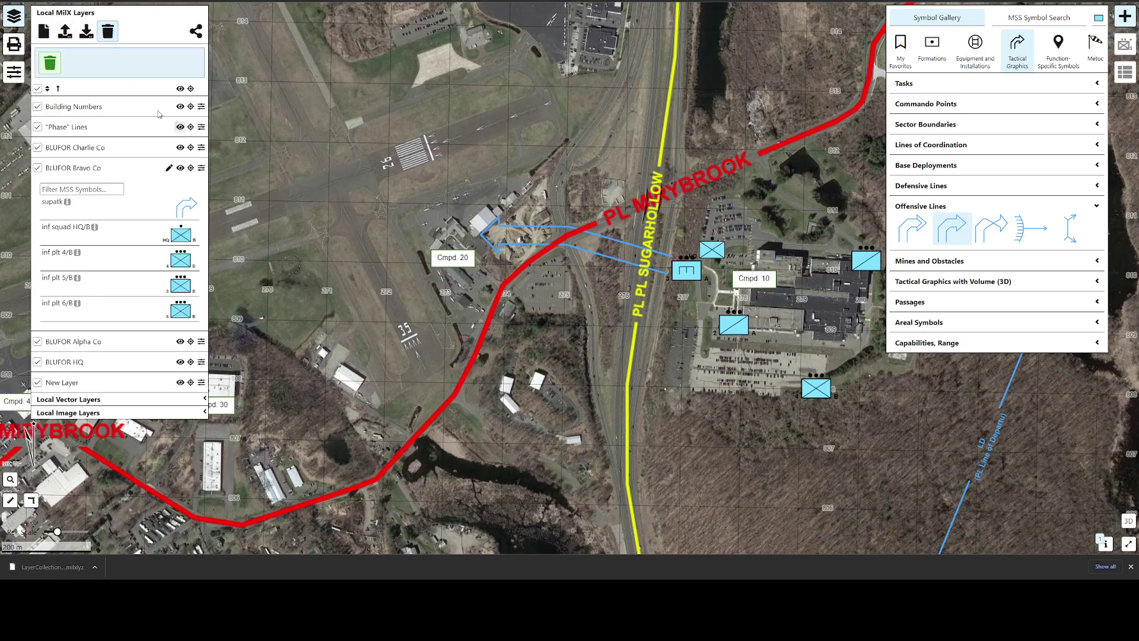
Delete all the MilX layers, then restore them with Ctrl+Z
{"action": "left_click", "coordinate": [51, 63]}
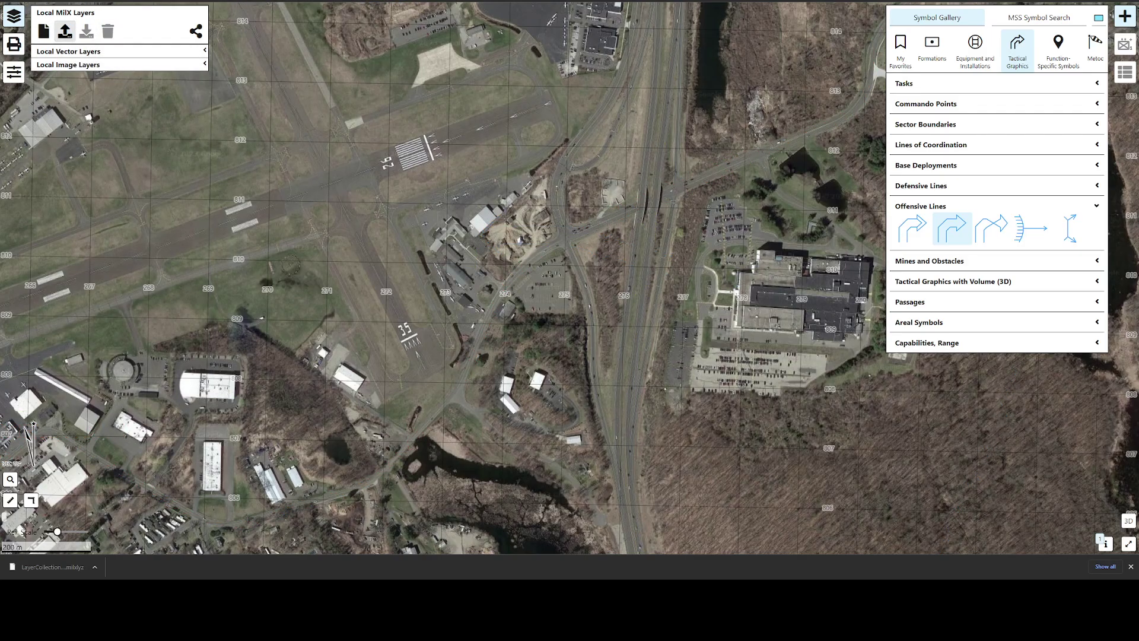
{"action": "key", "text": "ctrl+z"}
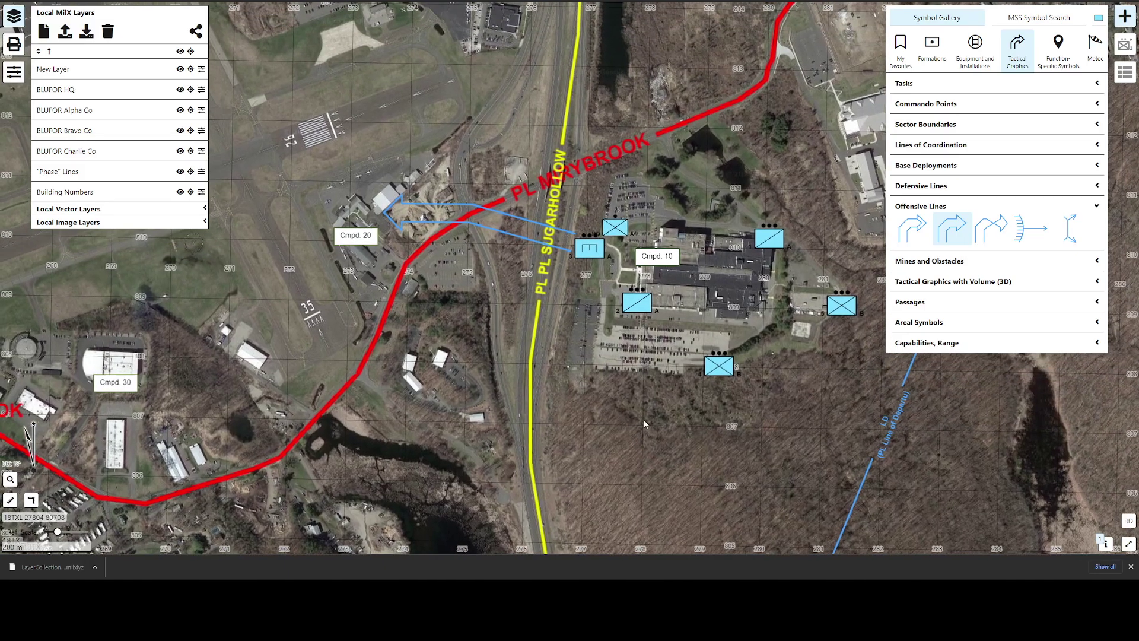
Switch the map to the read-only 3D terrain view
{"action": "left_click", "coordinate": [1127, 521]}
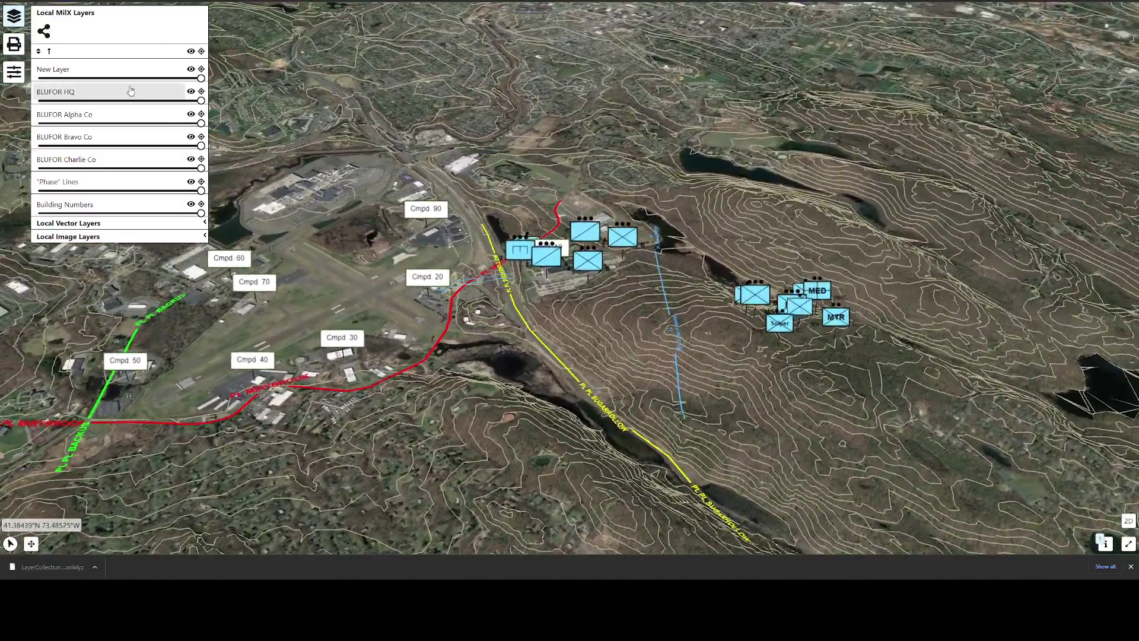
Try terrain exaggeration at about 4 while tilting the 3D view, then reset it to 1
{"action": "left_click", "coordinate": [13, 71]}
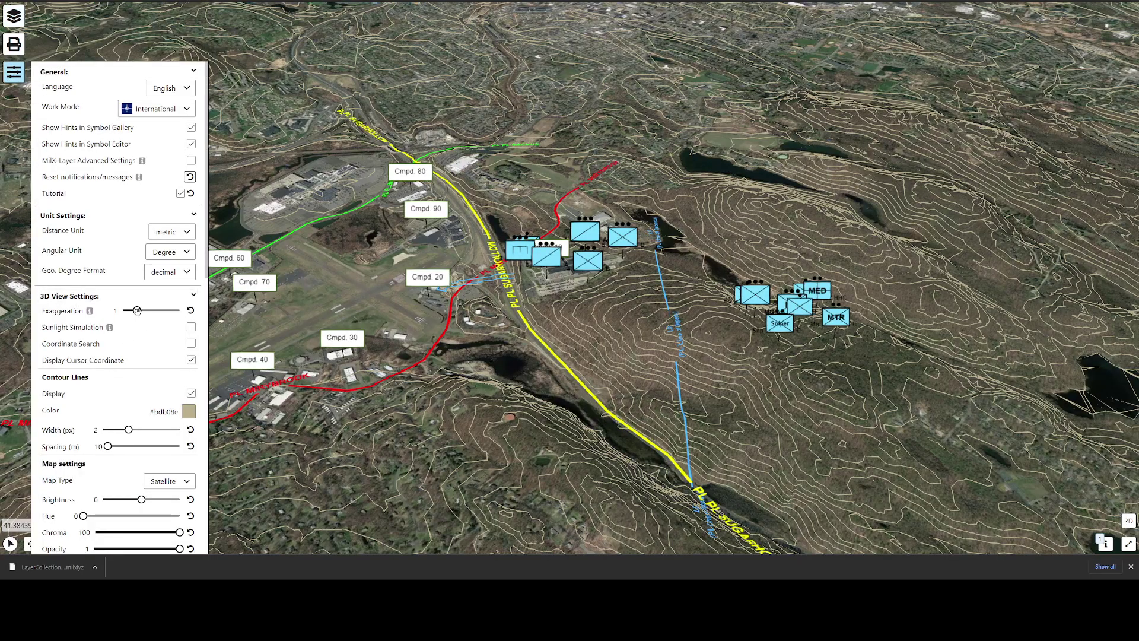
{"action": "left_click_drag", "start_coordinate": [138, 310], "coordinate": [181, 303]}
{"action": "left_click_drag", "start_coordinate": [832, 360], "coordinate": [779, 336]}
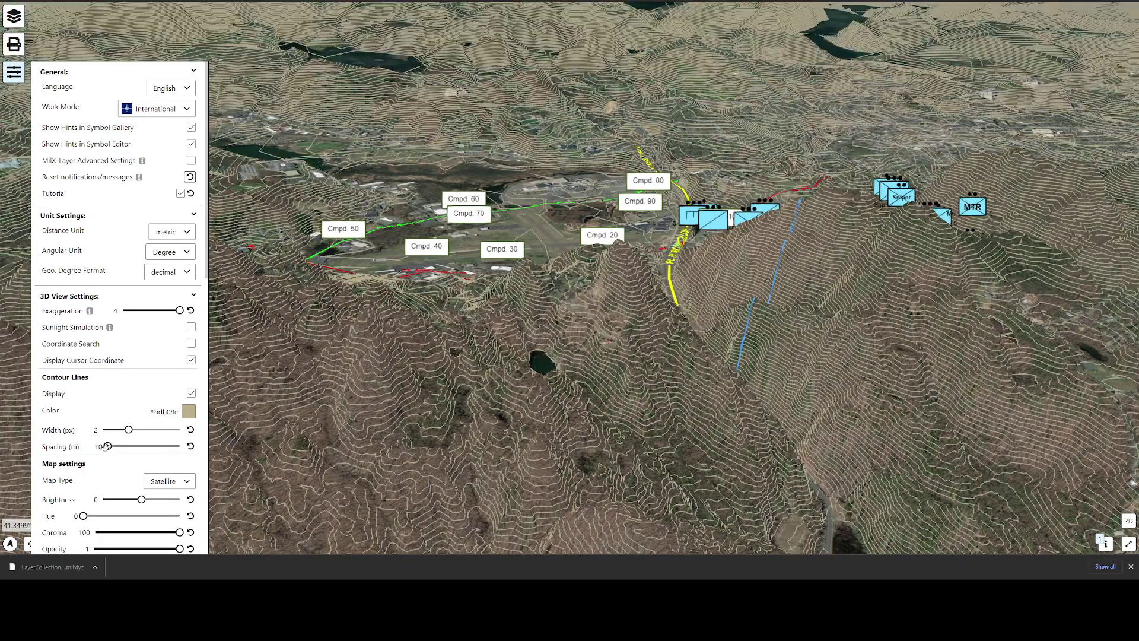
{"action": "left_click_drag", "start_coordinate": [179, 309], "coordinate": [139, 313]}
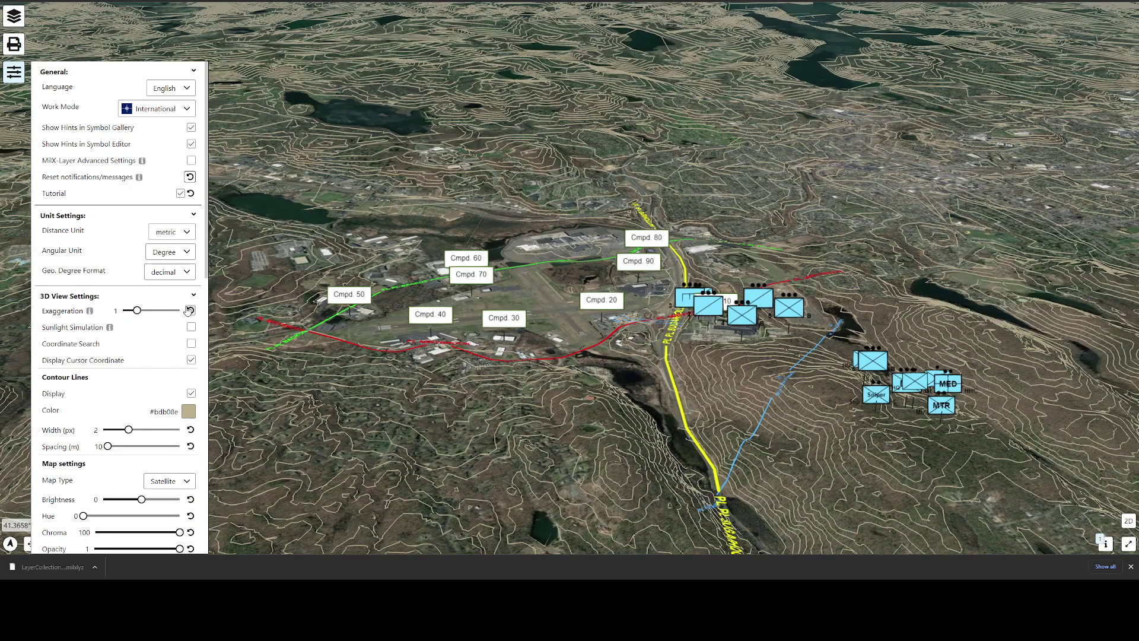
{"action": "scroll", "coordinate": [479, 429], "scroll_direction": "up", "scroll_amount": 5}
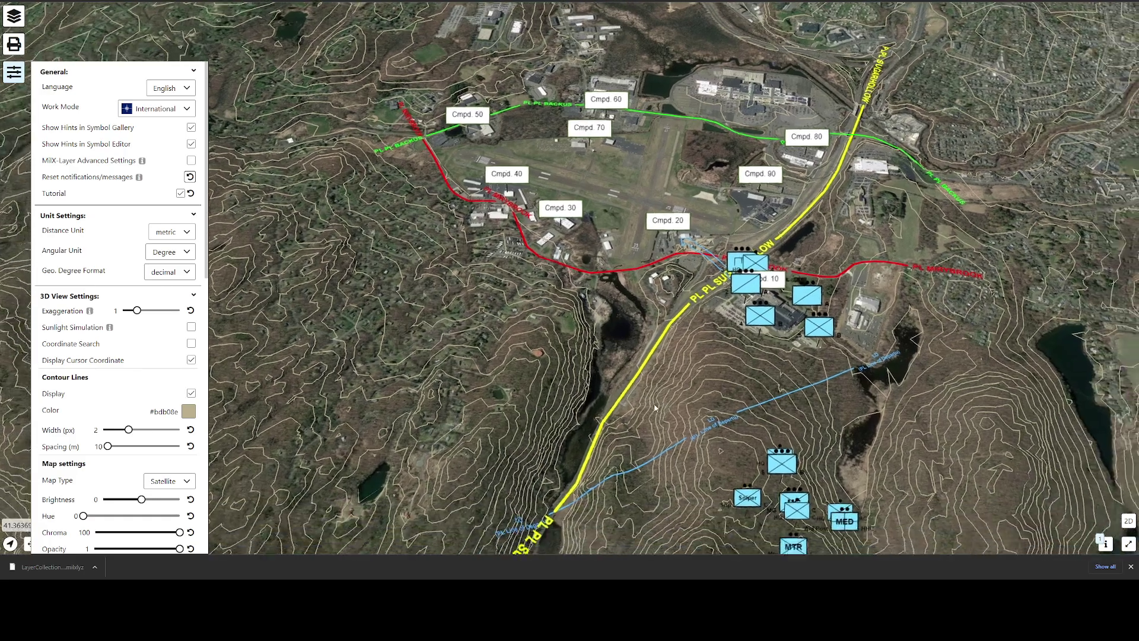